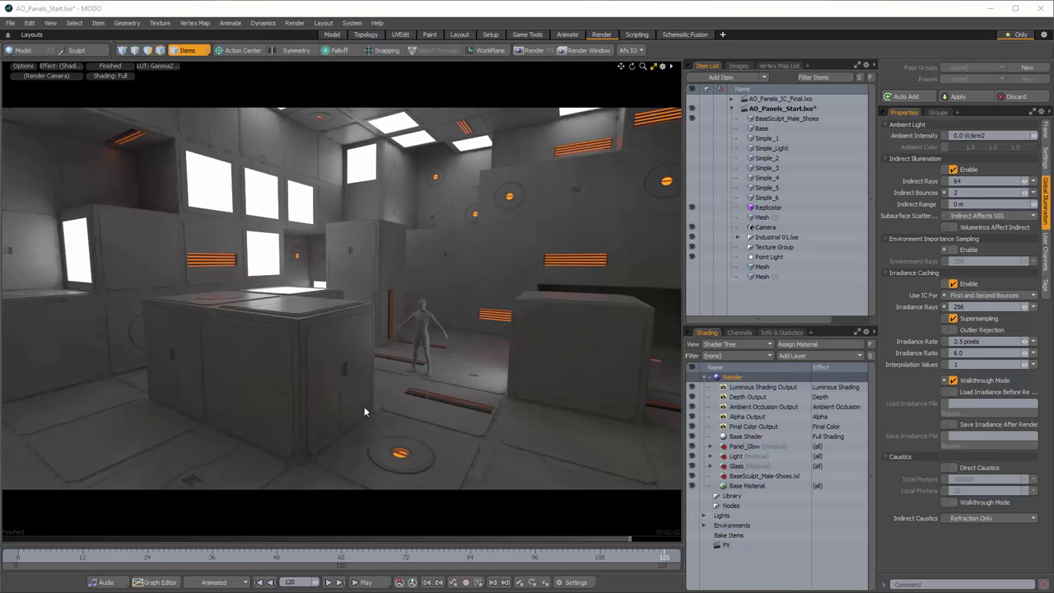
Step: Try Environment Importance Sampling in the preview render and switch it back off
click(952, 249)
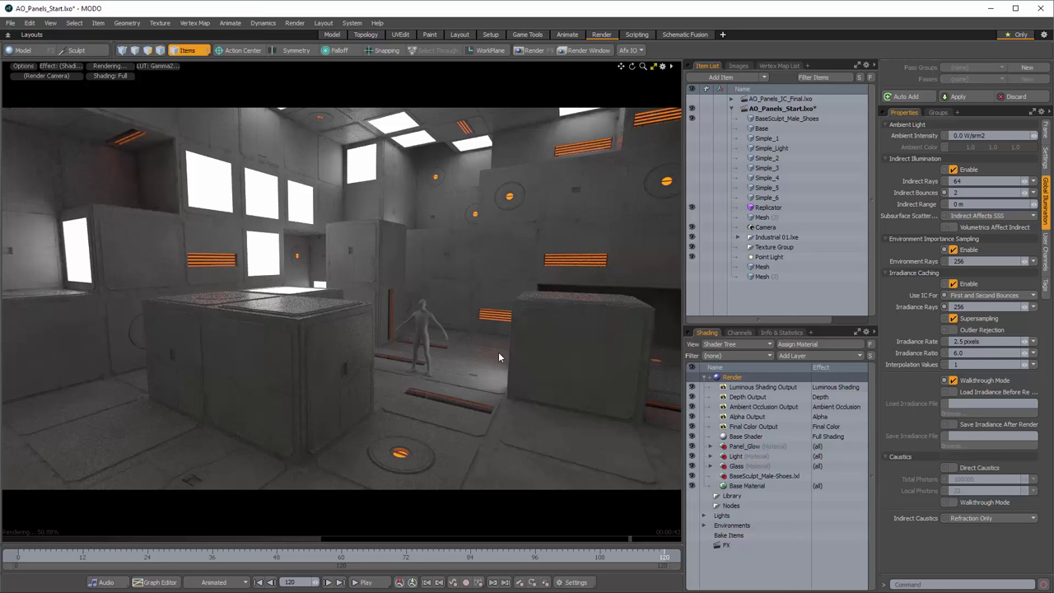
click(953, 249)
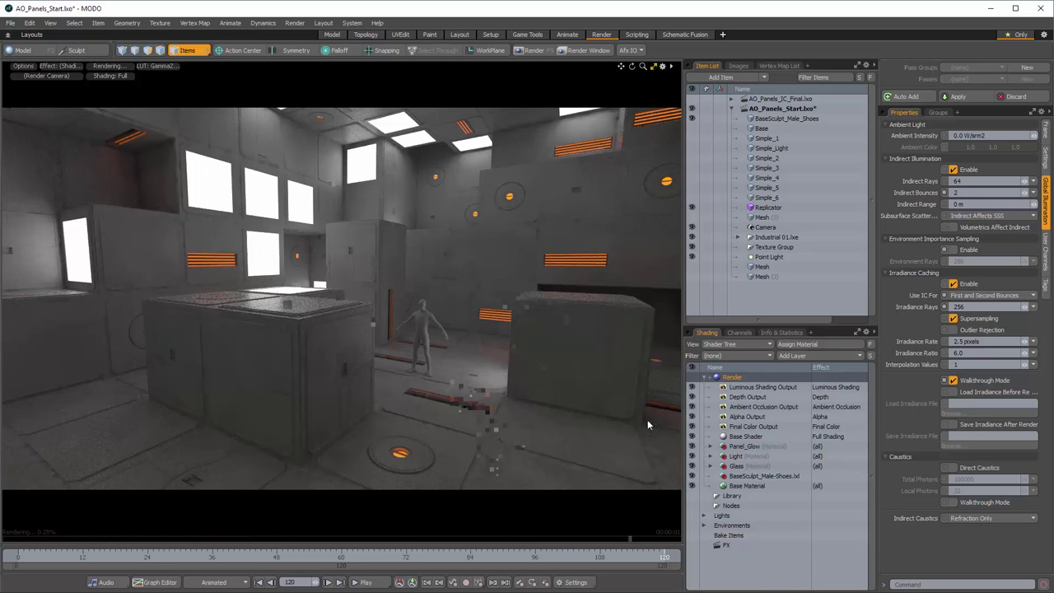
Step: Try using irradiance caching for Second Bounce Only, and restore it to First and Second Bounces
click(975, 295)
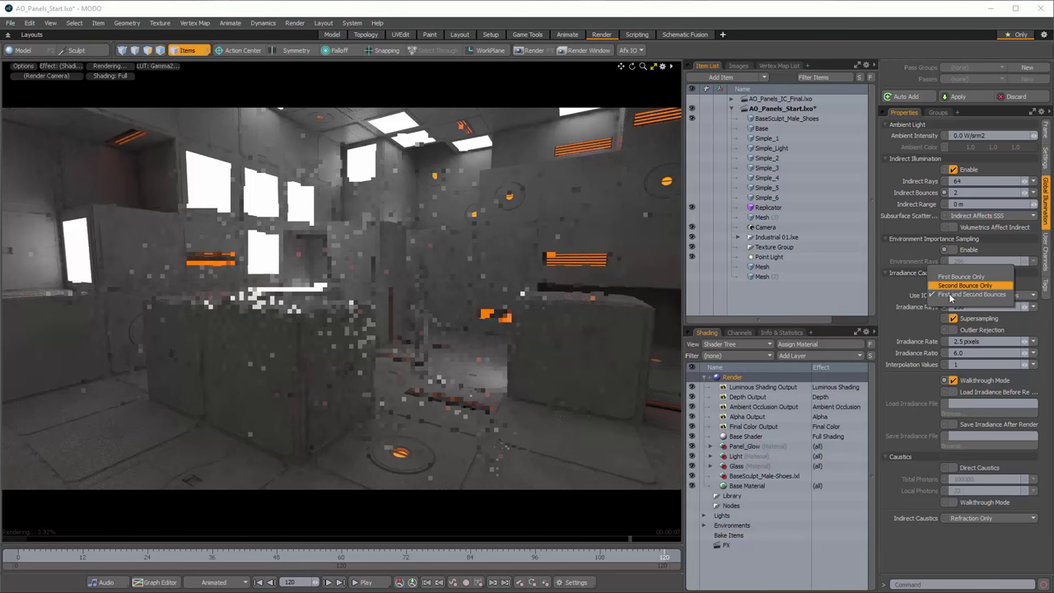
click(961, 294)
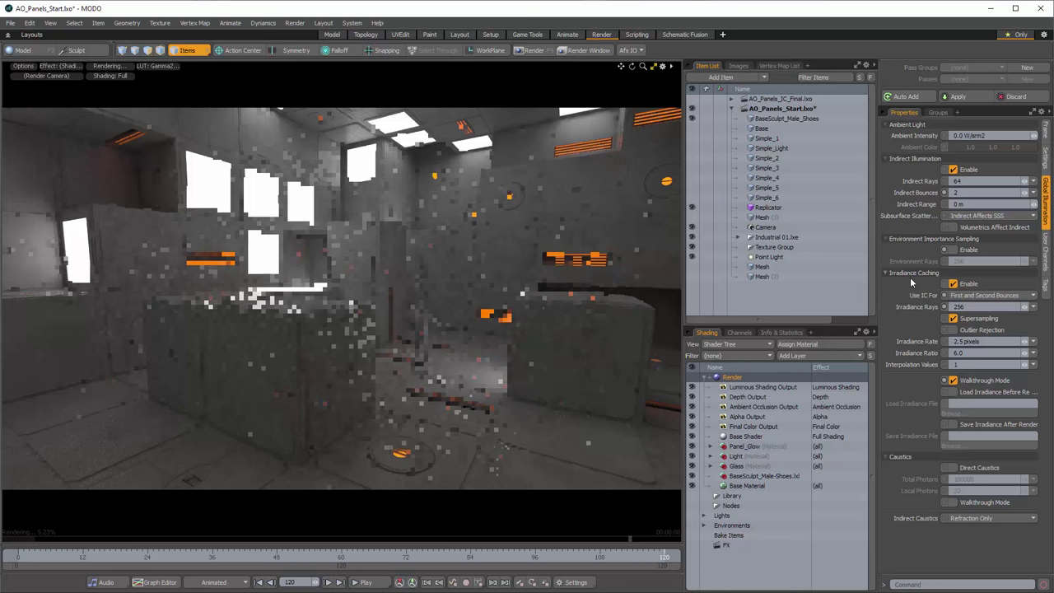
click(976, 295)
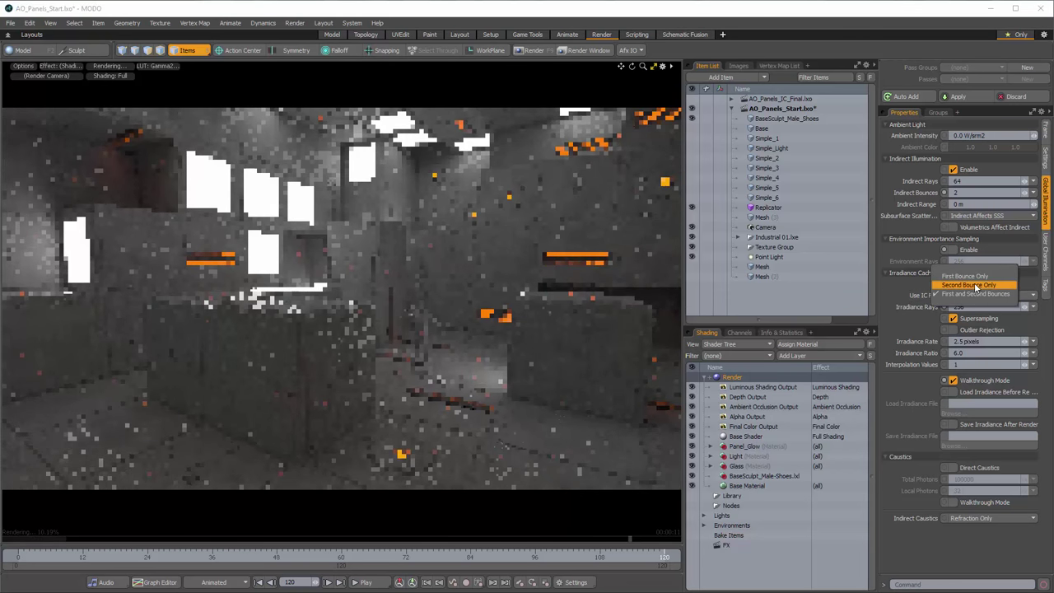
click(976, 285)
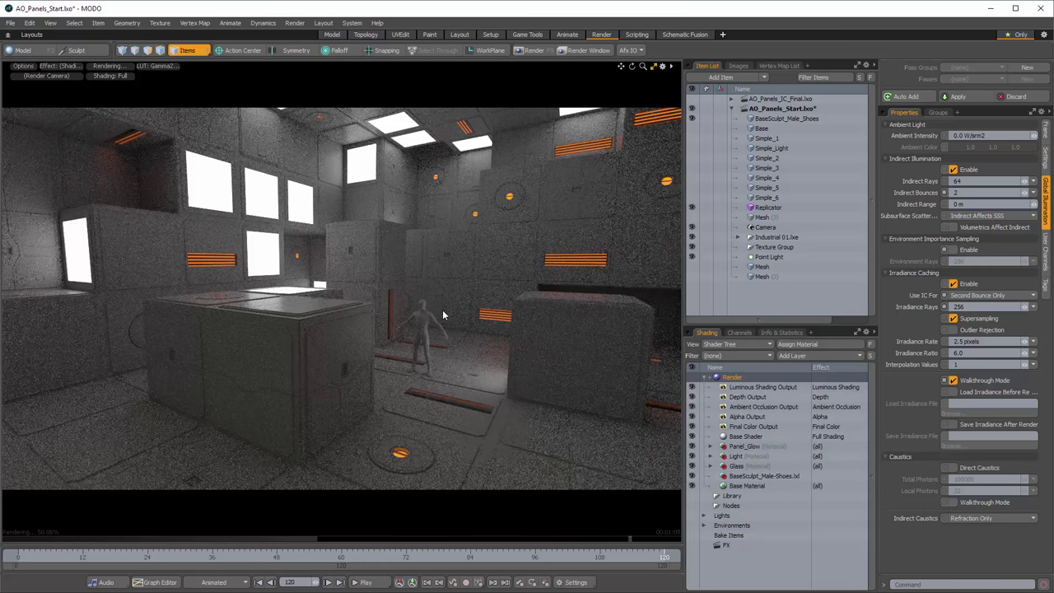
click(1020, 295)
click(1016, 312)
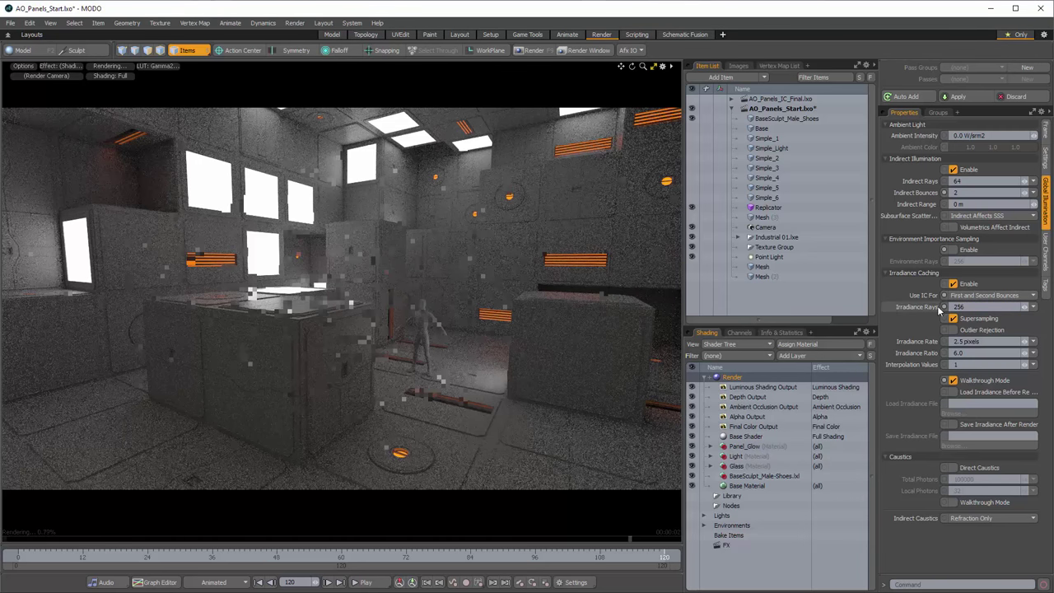
Step: Switch irradiance Supersampling off and back on
click(952, 318)
click(952, 319)
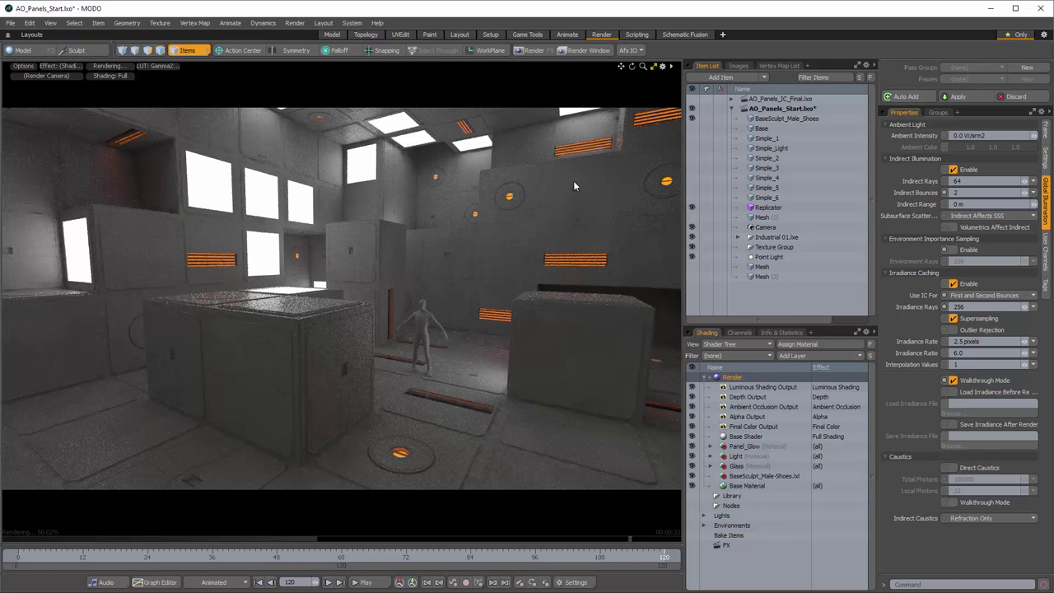
Step: Preview the scene again with irradiance caching limited to the second bounce, and return it to both bounces
click(988, 296)
click(987, 293)
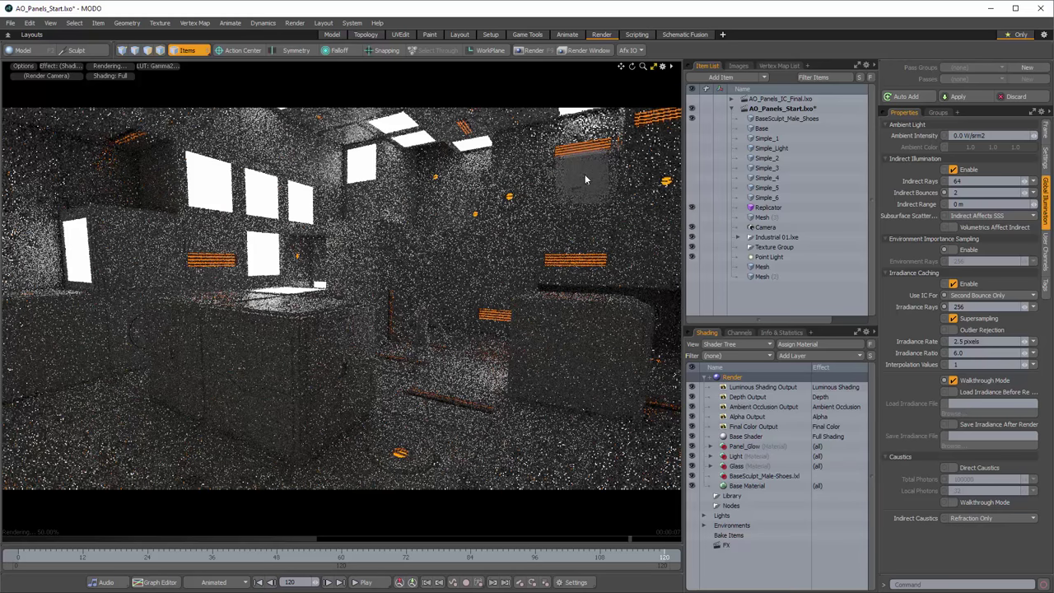
click(984, 295)
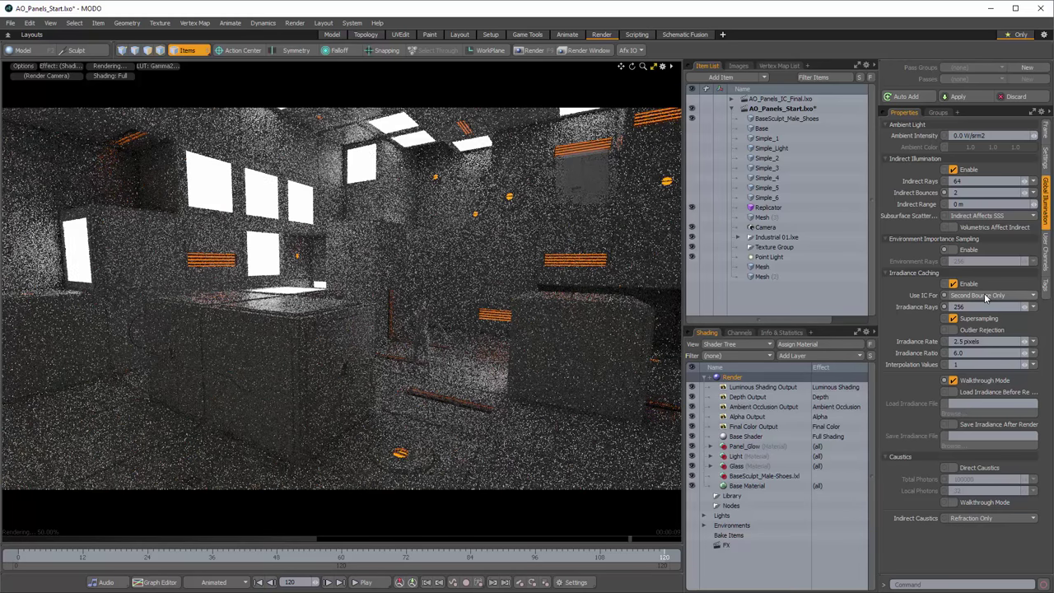
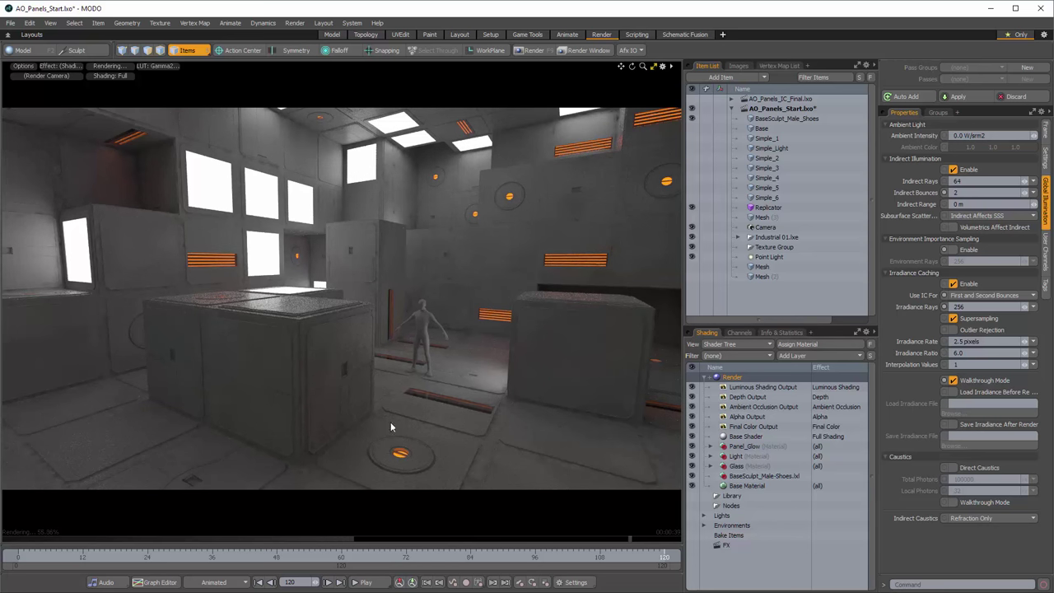
Step: Try an Irradiance Rate of 5 pixels in the preview and return it to 2.5 pixels
click(983, 342)
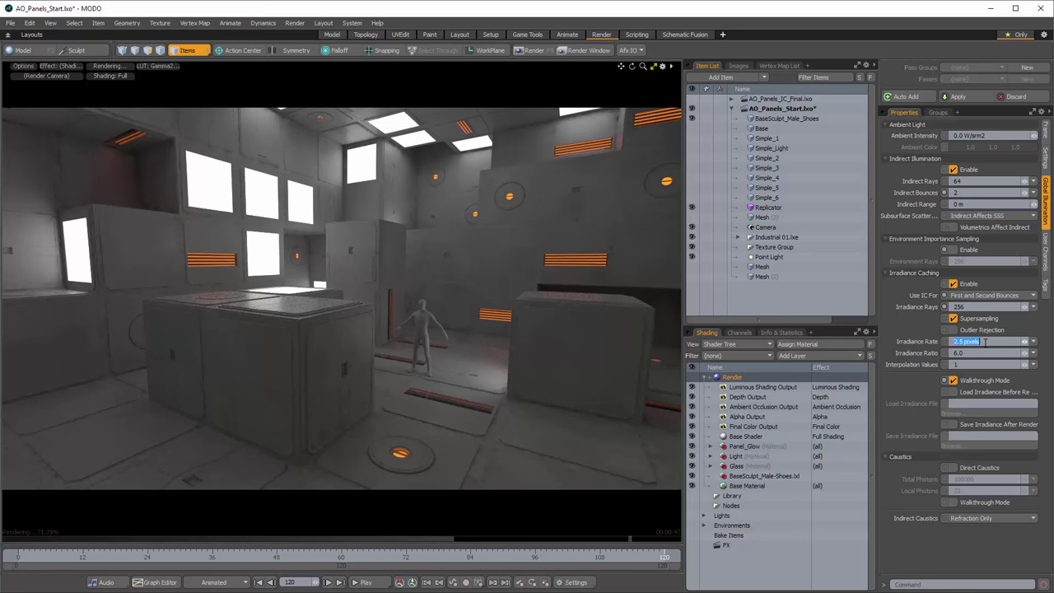
text(5)
key(Tab)
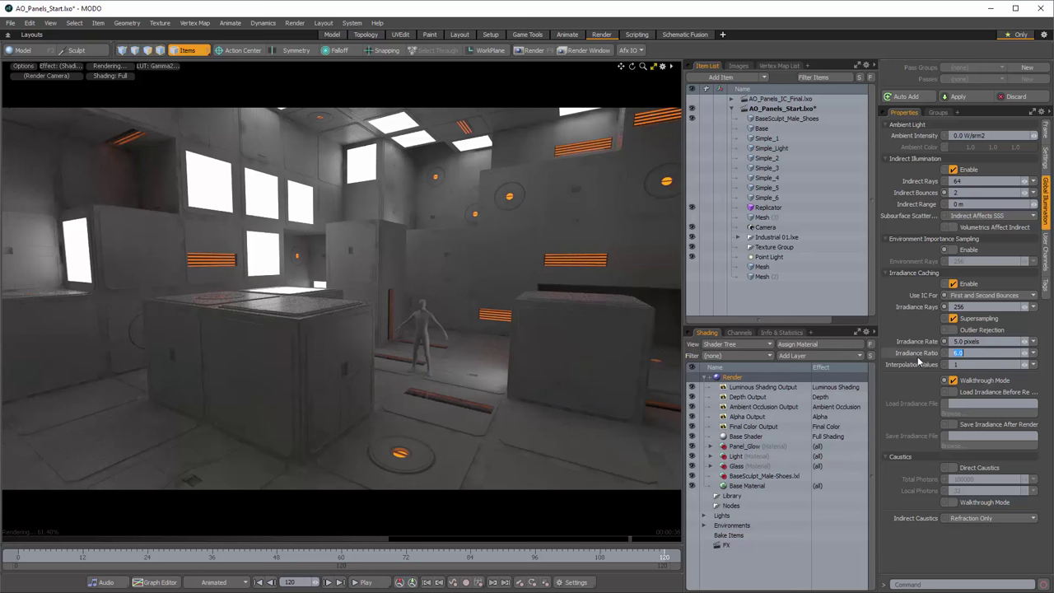
click(967, 353)
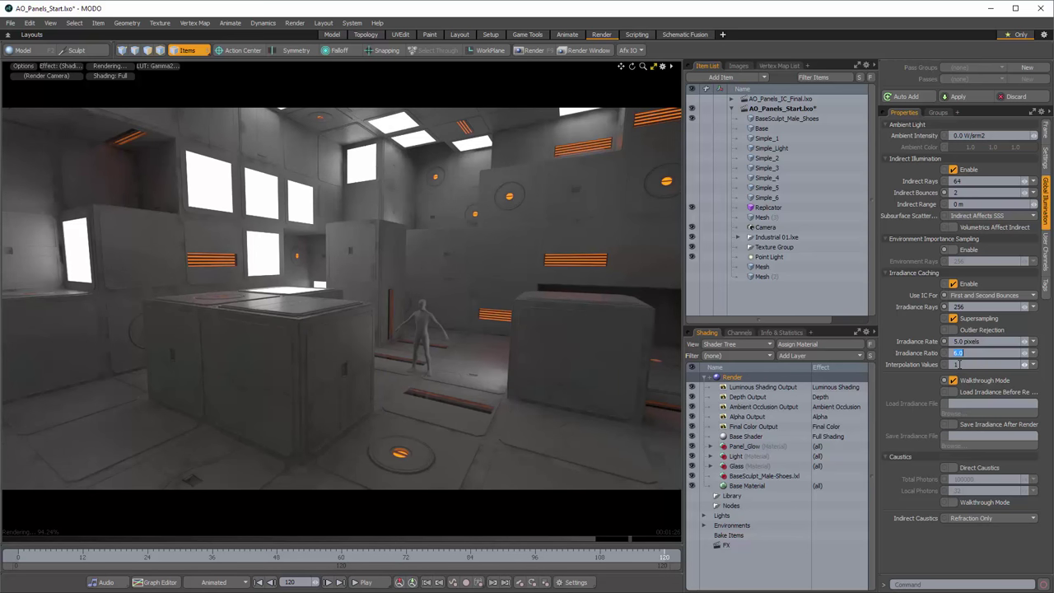
click(976, 341)
text(2.5)
key(Tab)
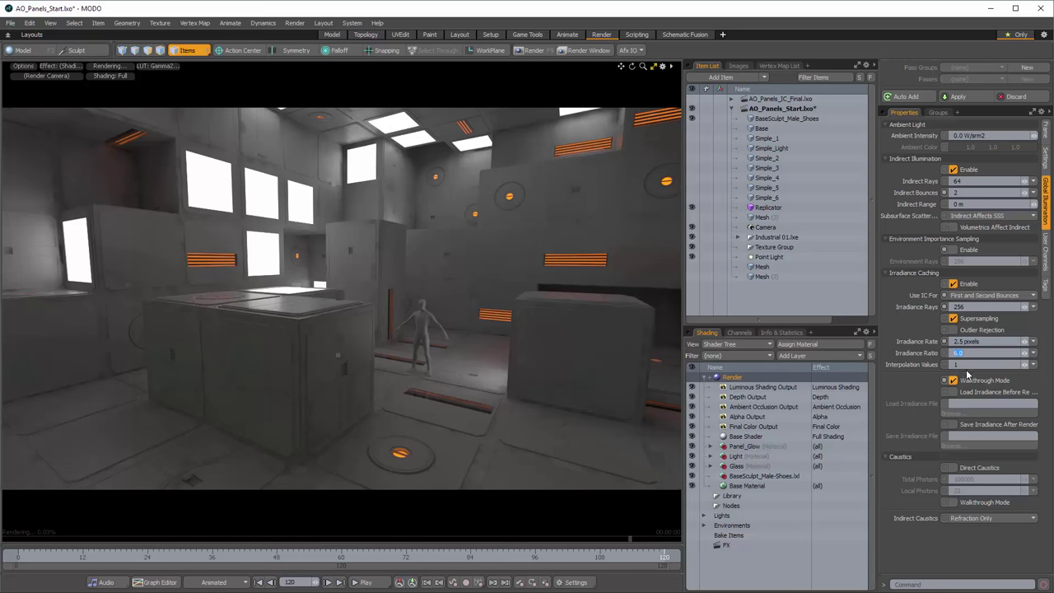
Step: Set the irradiance caching Interpolation Values to 8
click(967, 364)
text(8)
key(Return)
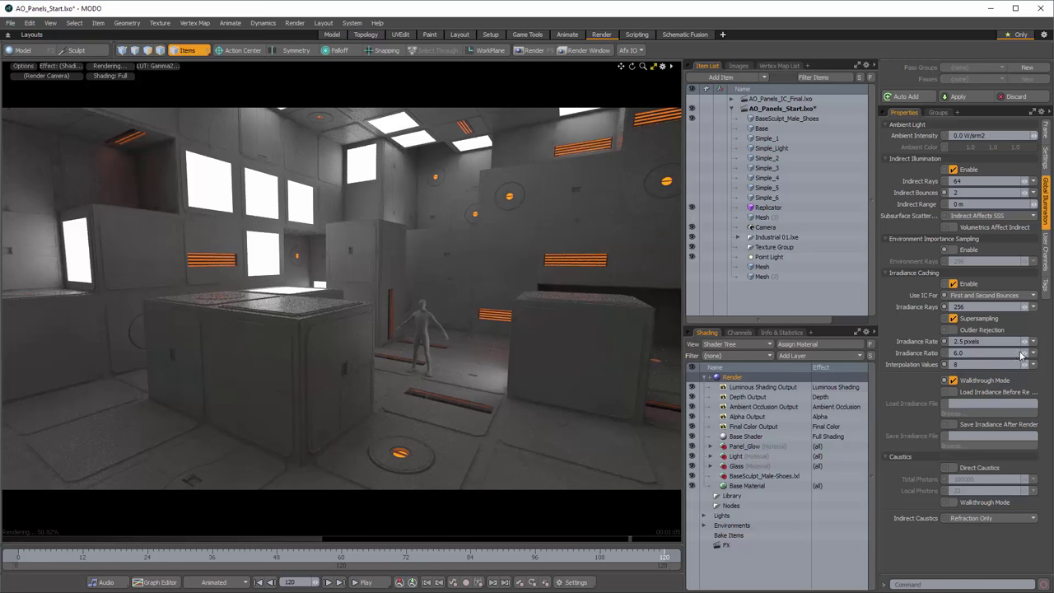
Step: Set the Irradiance Rate to 1 pixel and the Irradiance Ratio to 15
click(985, 341)
text(1)
key(Tab)
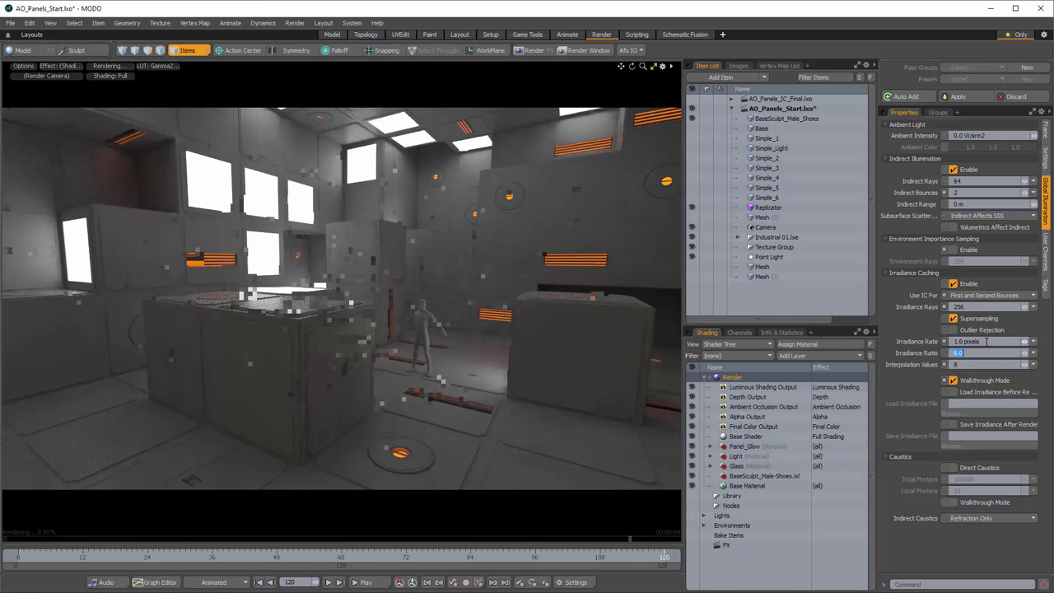
text(15)
key(Tab)
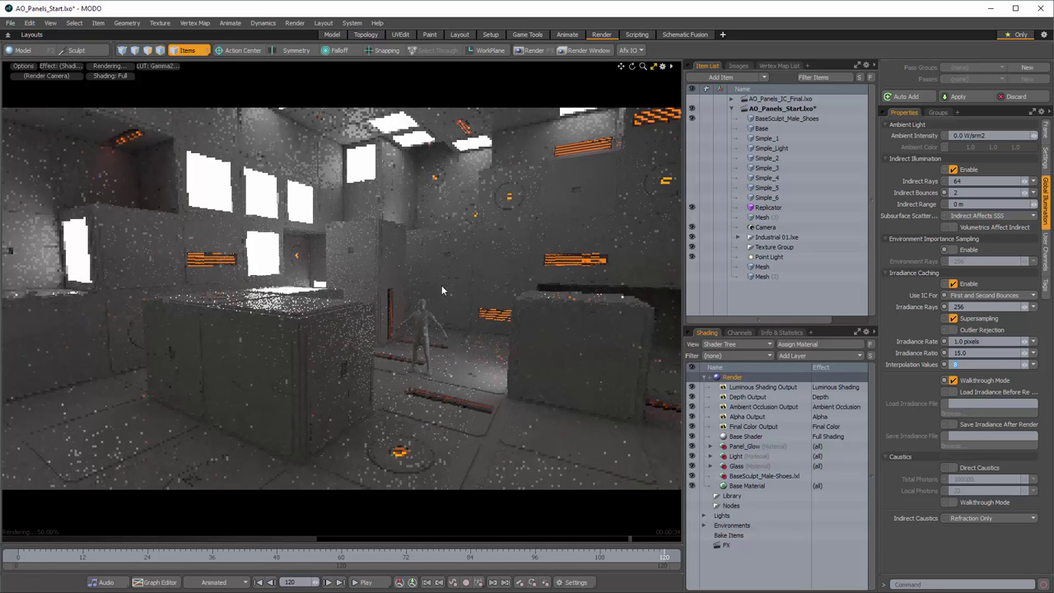
Step: Switch to Photoshop and compare the Scene_Beauty, Scene_IC_Base, Scene_IC_Low, Scene_IC_High and Scene_IC_Final renders
key(alt+Tab)
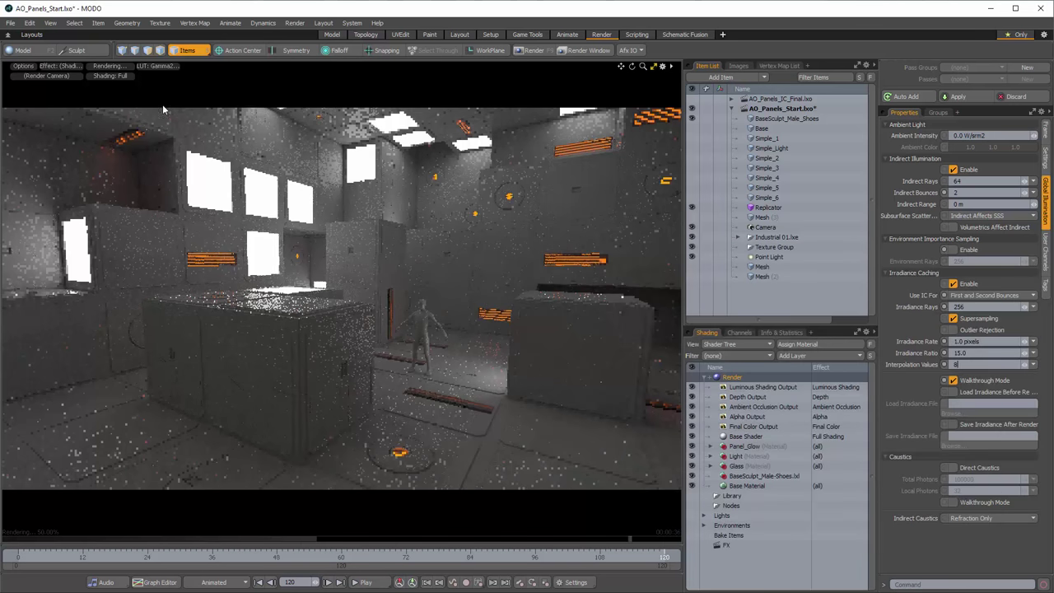
key(alt+Tab)
key(alt+Tab)
key(alt+Tab)
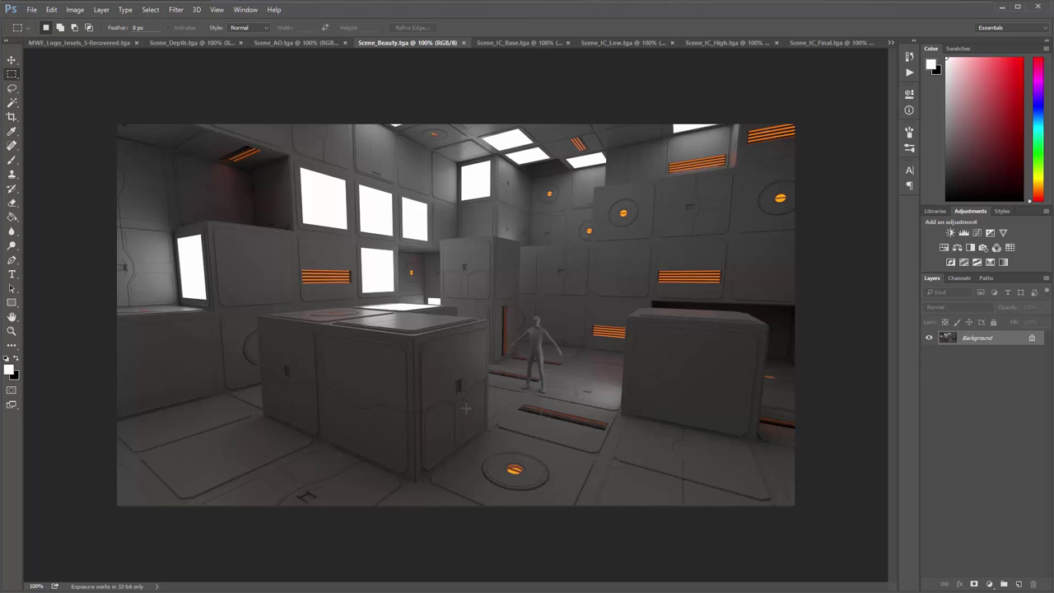
click(531, 41)
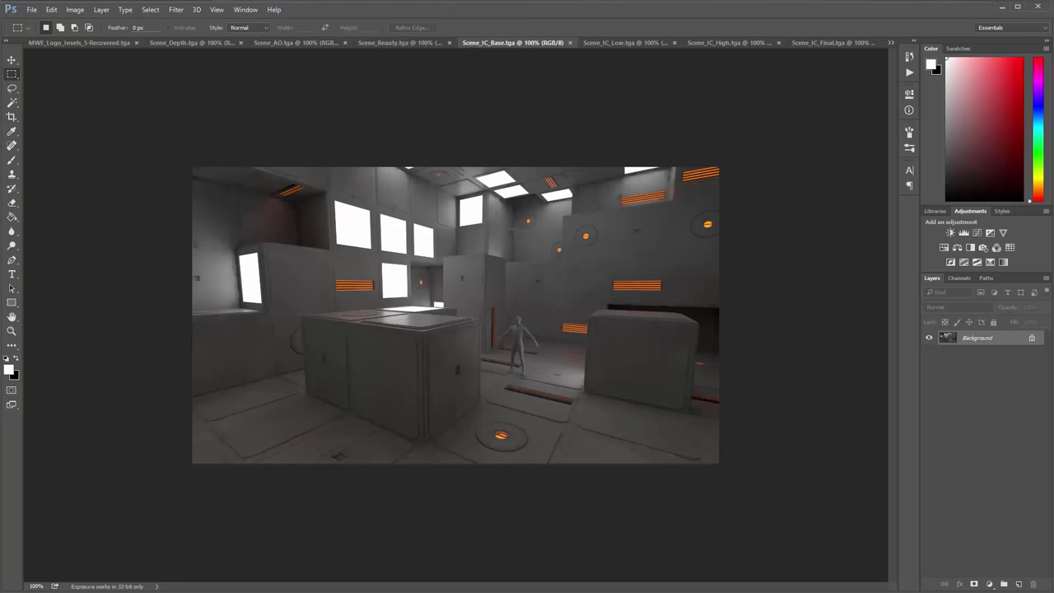
click(621, 41)
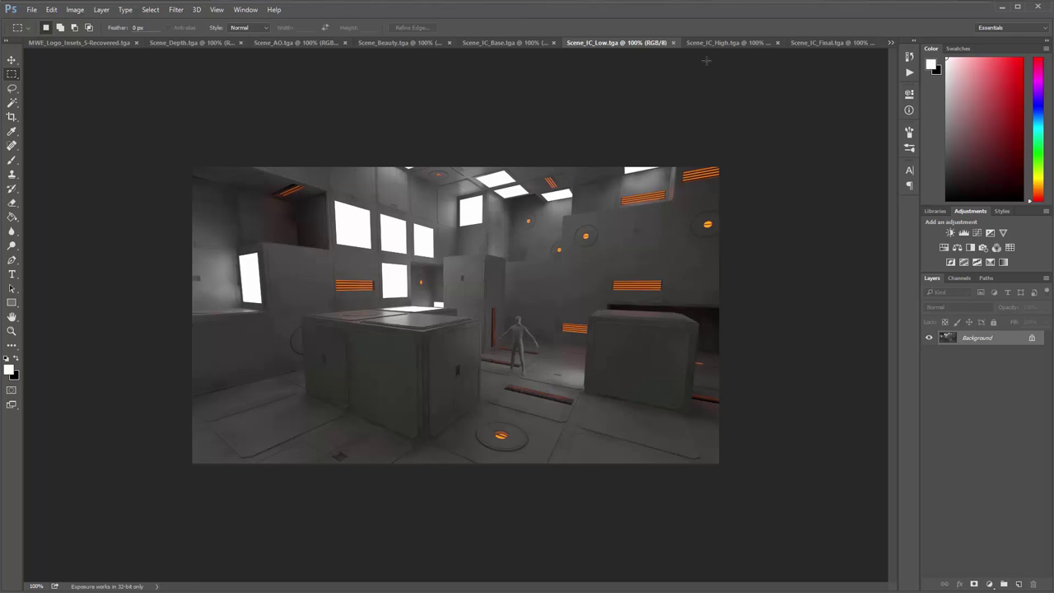
click(728, 44)
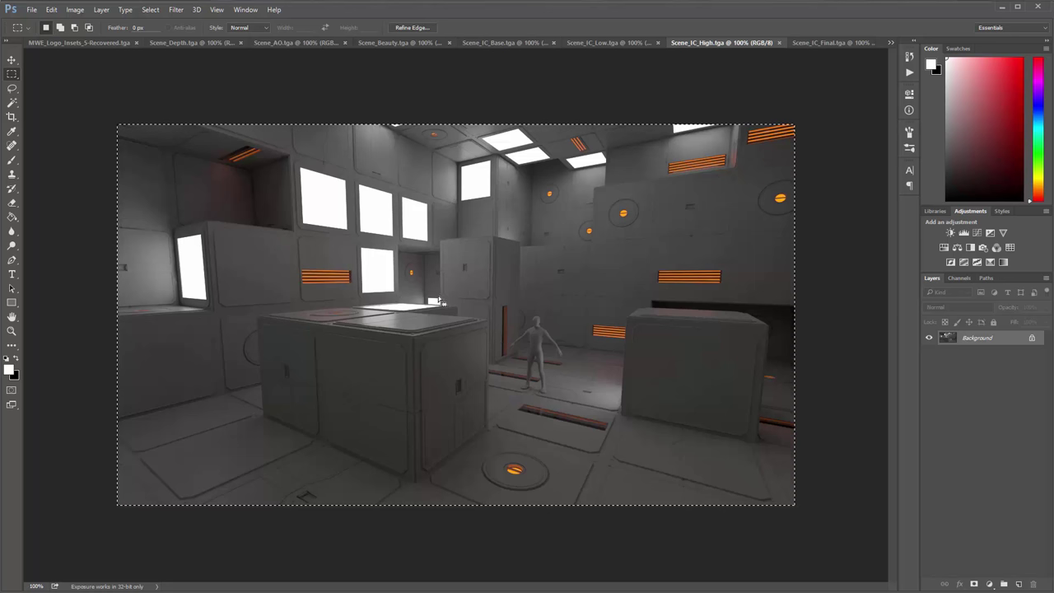
click(829, 42)
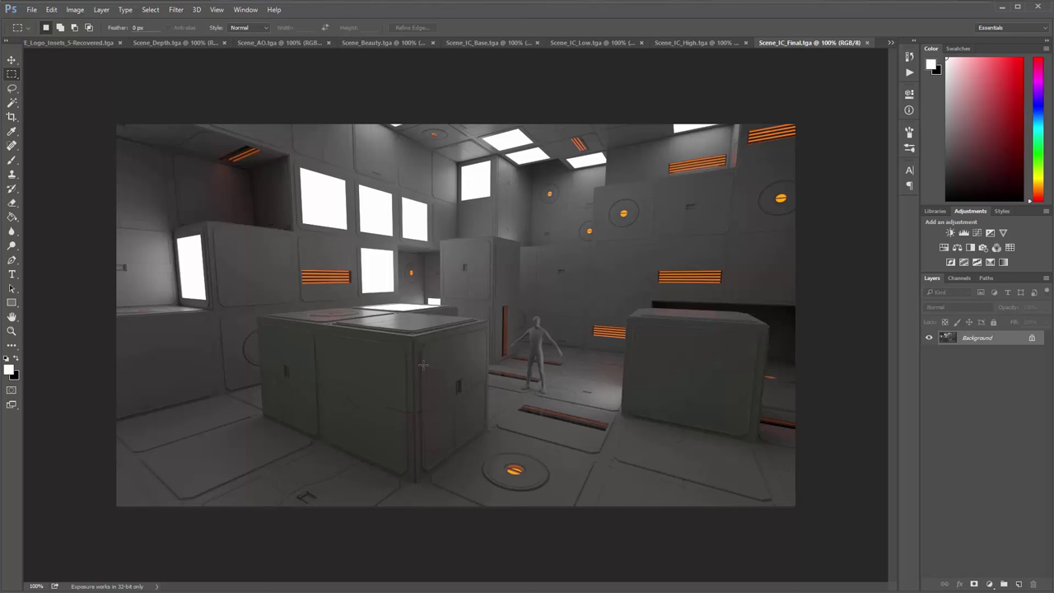
Step: Check the Supersampling option in MODO, and compare the Scene_IC_High and Scene_IC_Final renders in Photoshop
key(alt+Tab)
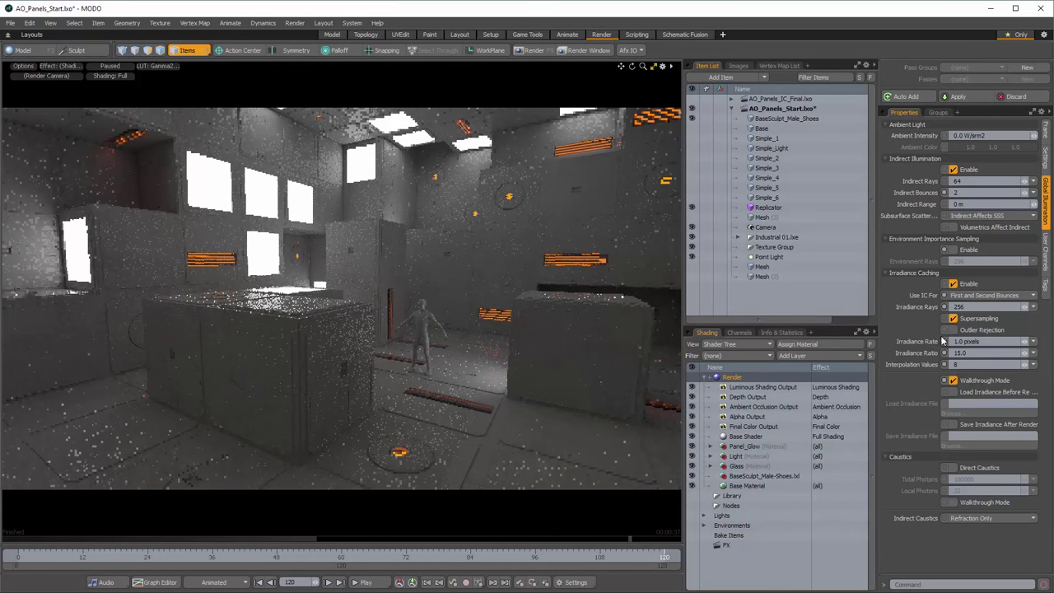
click(952, 318)
key(alt+Tab)
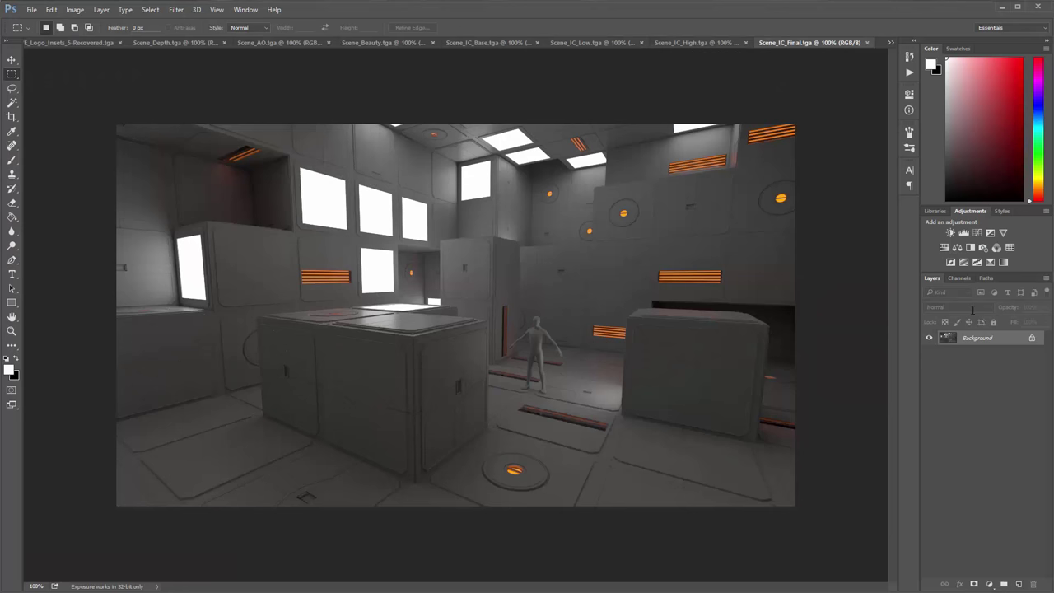
click(687, 40)
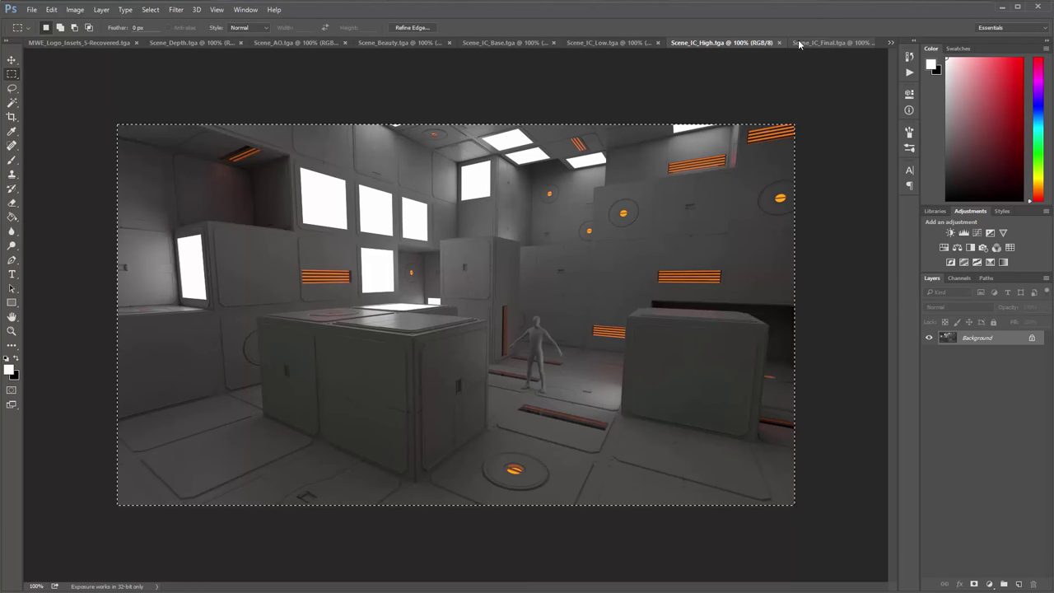
click(824, 41)
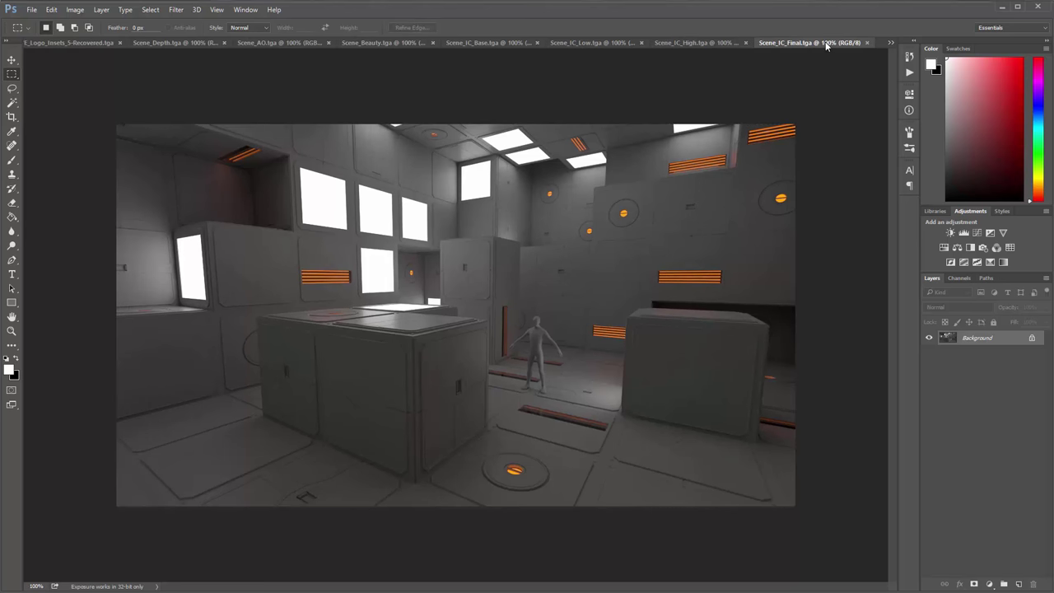
click(709, 42)
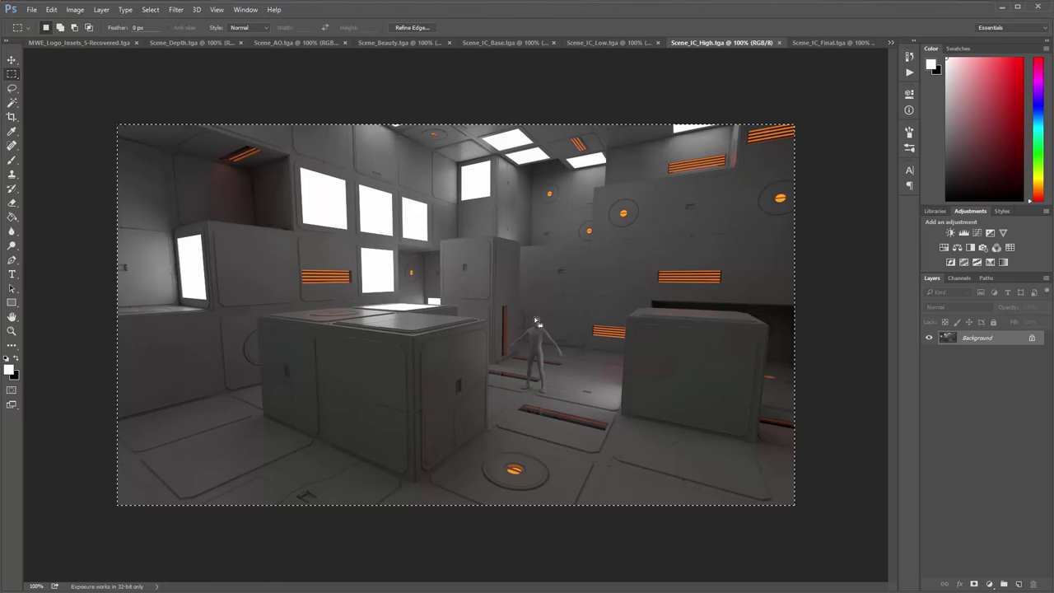
click(842, 43)
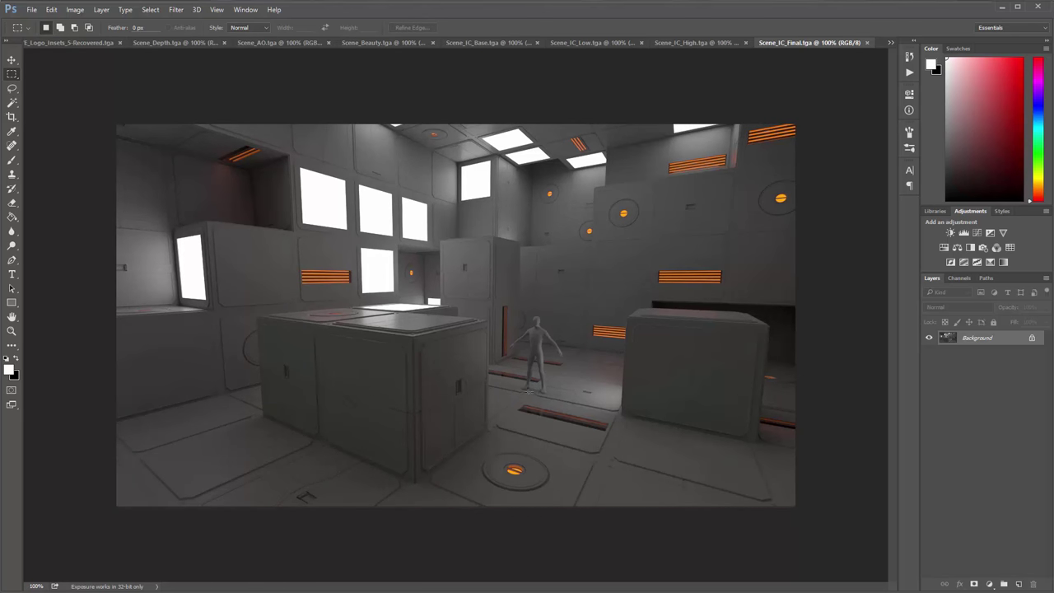
Step: Examine the Scene_Beauty and Scene_AO images against the Scene_IC_Final render
click(388, 41)
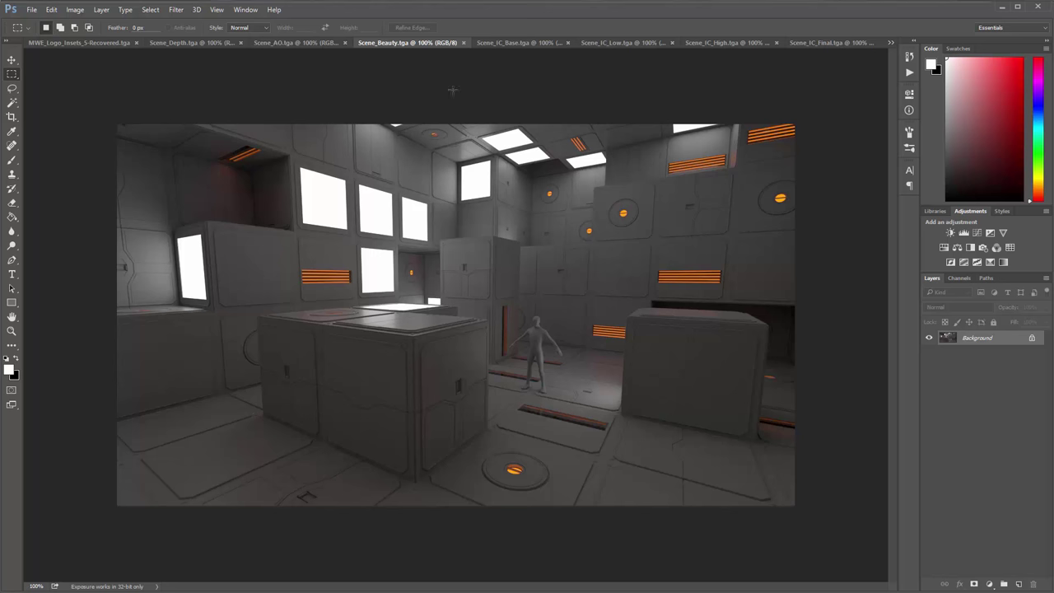
click(294, 42)
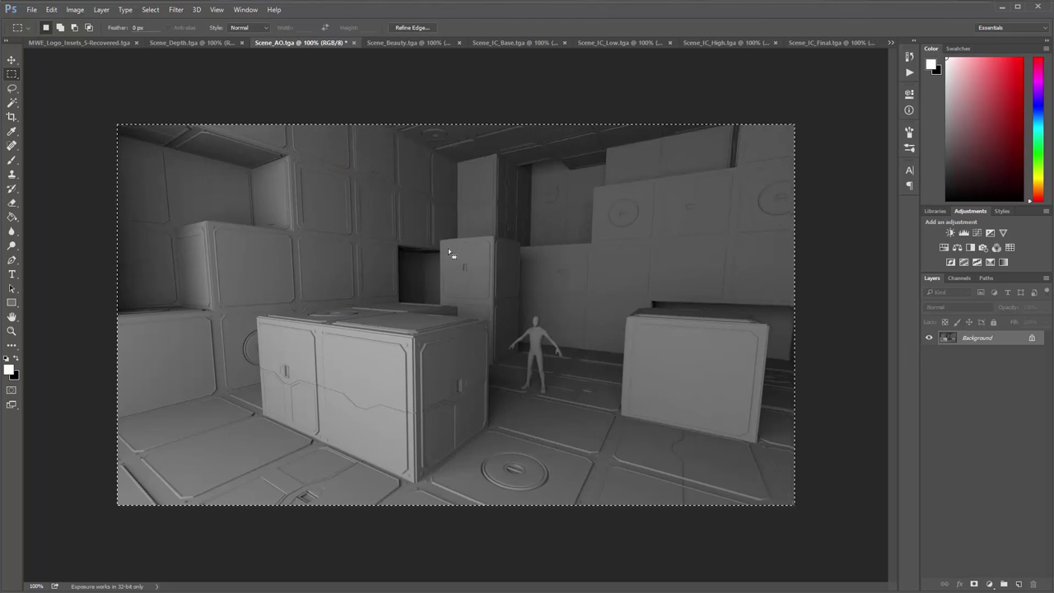
click(820, 43)
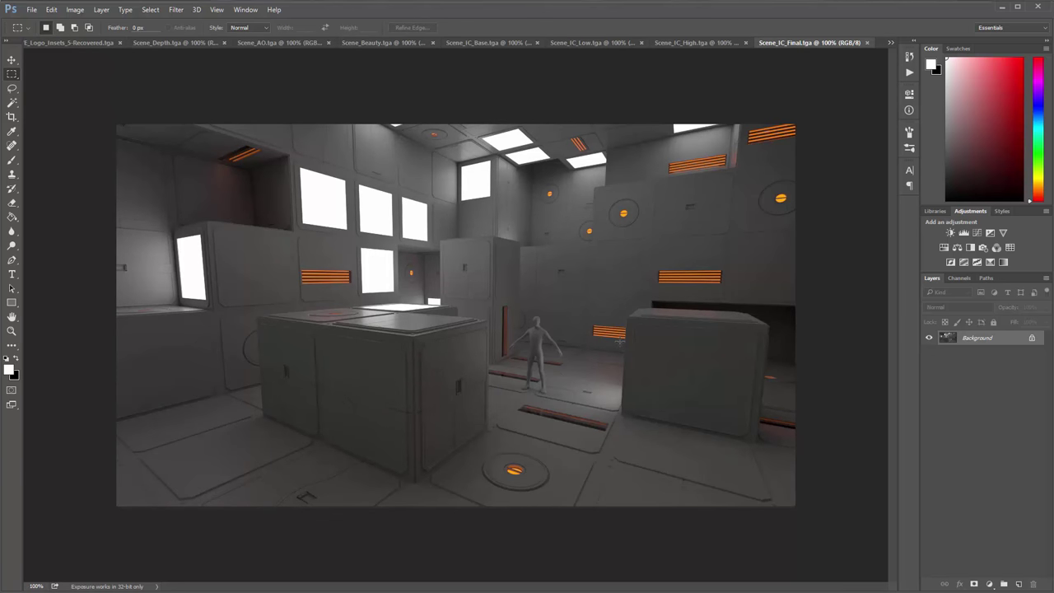
Step: Switch back to MODO and select the Ambient Occlusion Output in the shader tree to show its properties
key(alt+Tab)
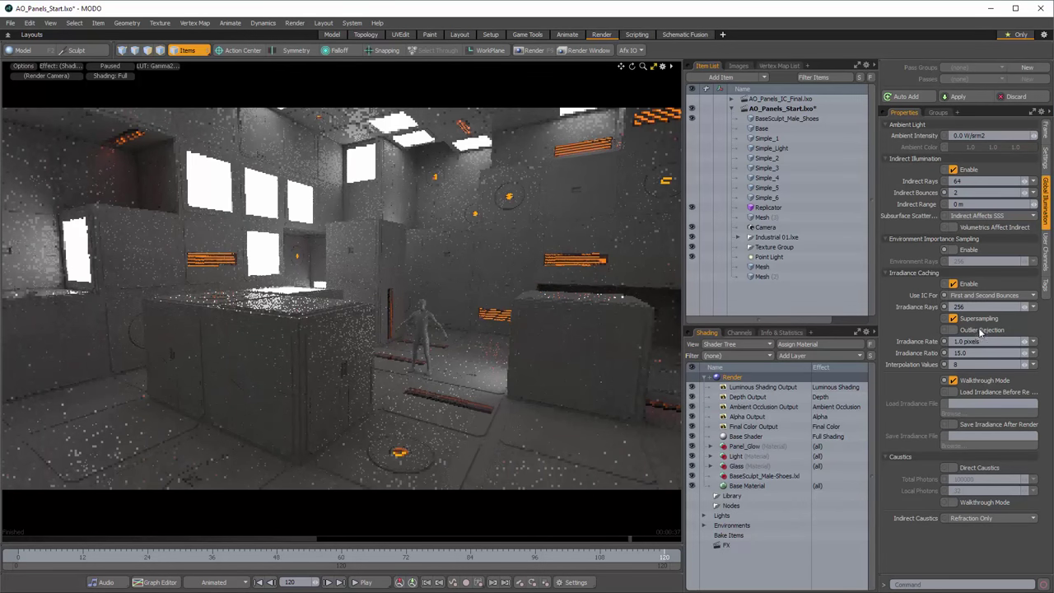
click(748, 408)
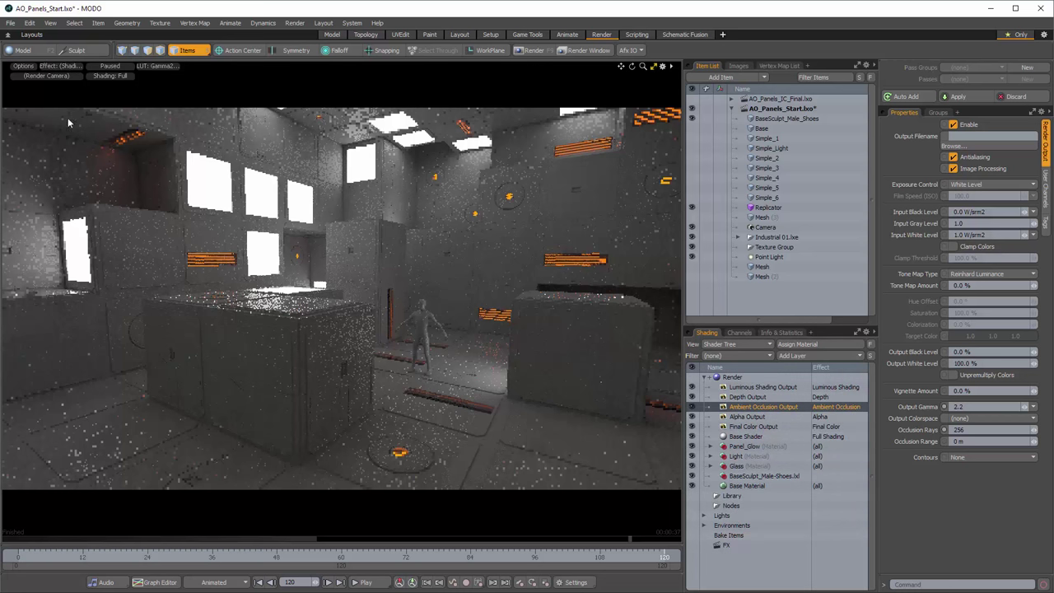
Step: Turn on Full Resolution for the MODO render preview
click(24, 66)
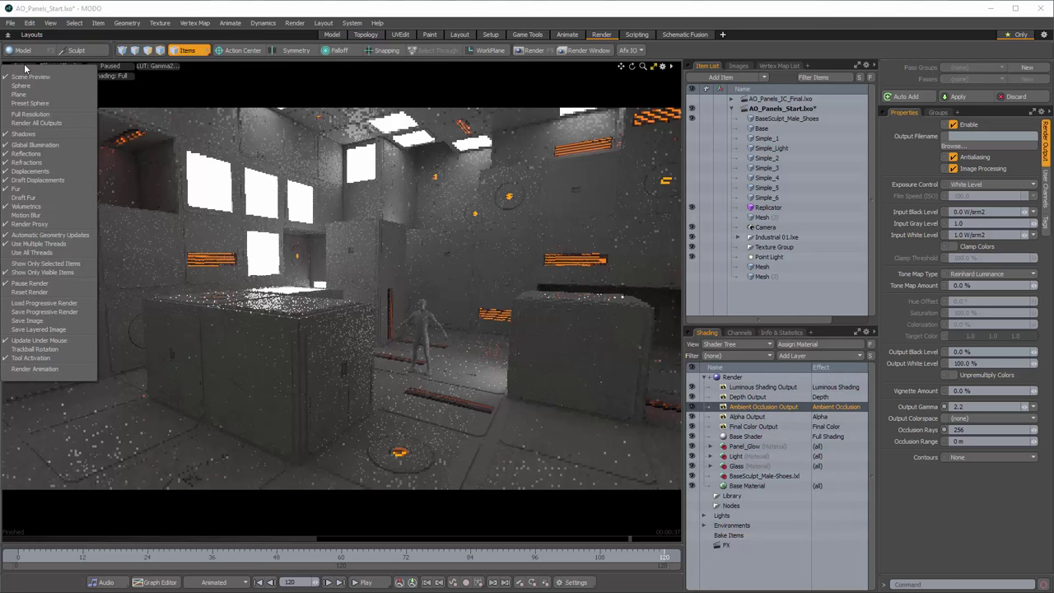
click(33, 114)
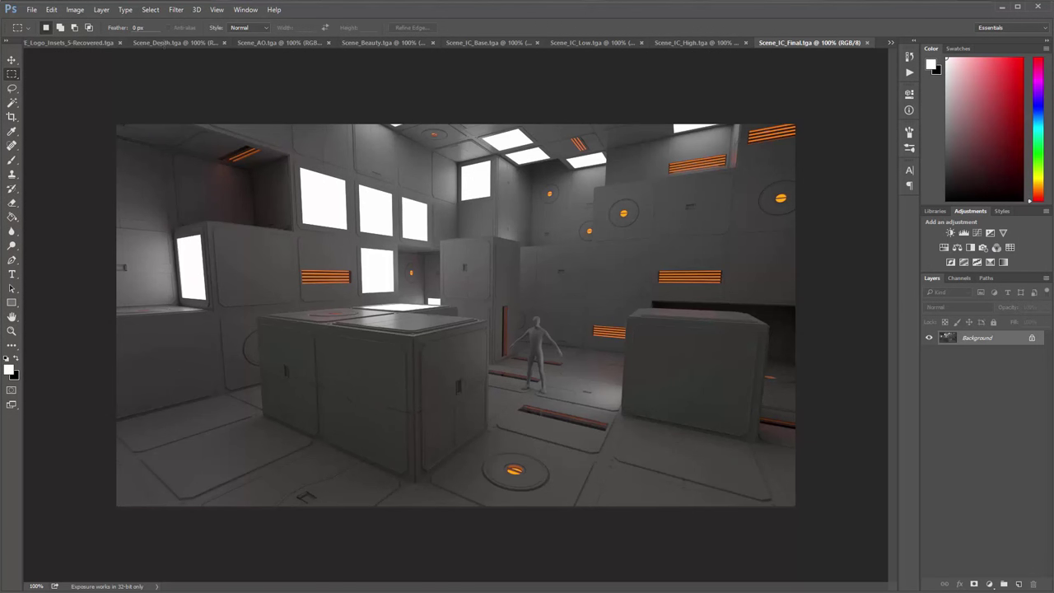
Step: Switch to Photoshop, copy the whole Scene_AO image and paste it as a new layer over the Scene_IC_Final render
click(267, 43)
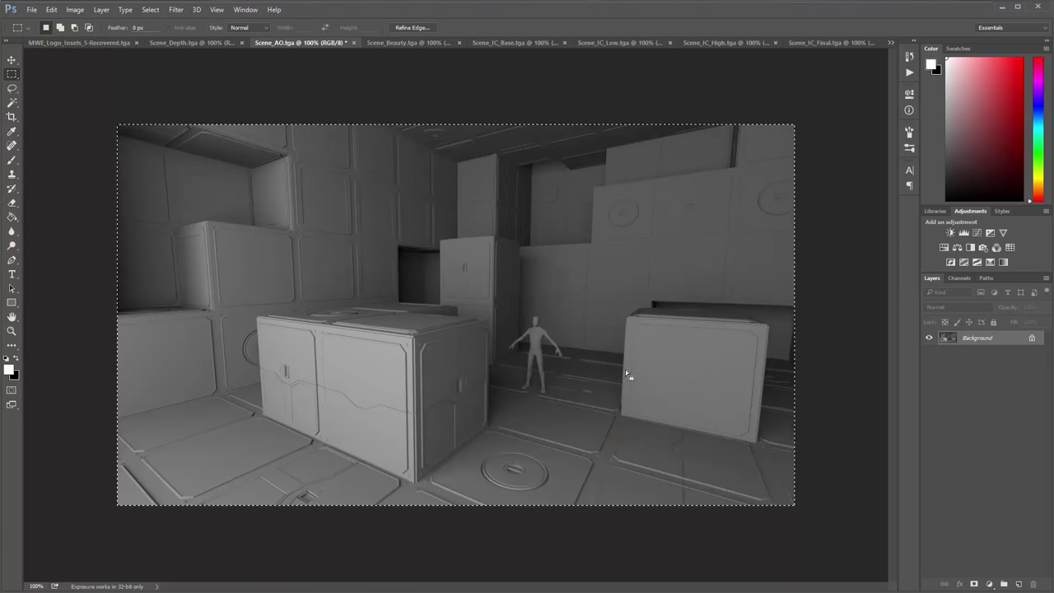
click(831, 43)
key(ctrl+v)
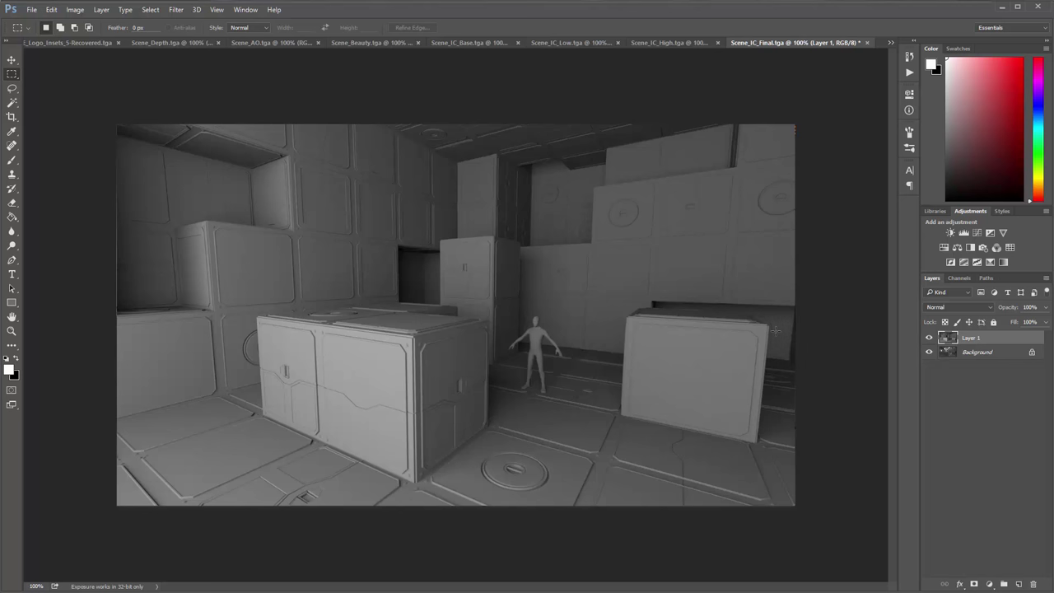
Step: Try blending the ambient occlusion layer with Multiply at 20% opacity, and restore its opacity to 100%
click(964, 308)
click(972, 341)
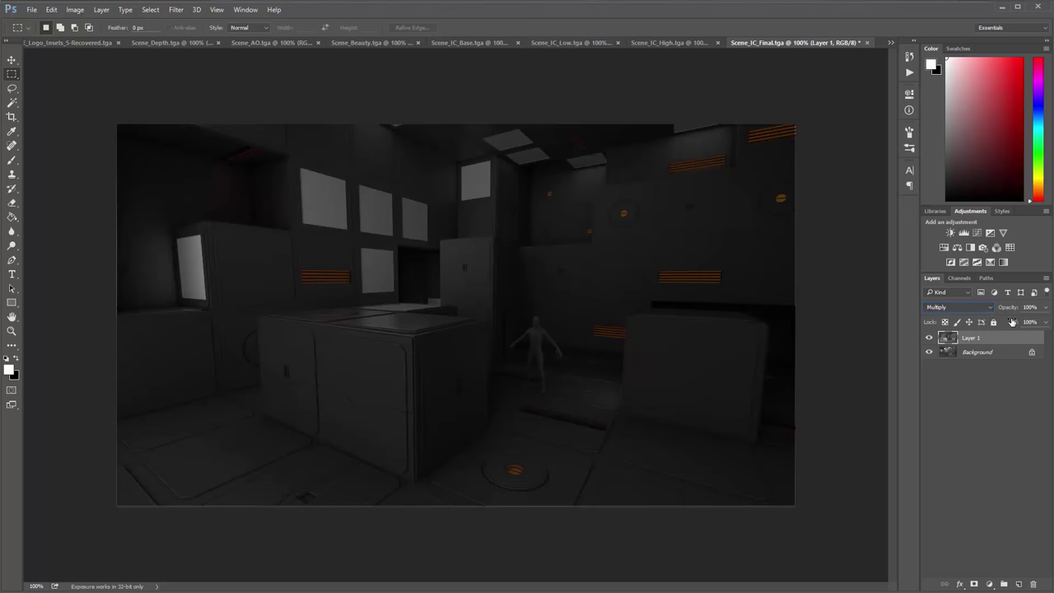
click(1045, 321)
mouse_move(1019, 323)
mouse_down()
mouse_move(1003, 323)
mouse_move(1019, 323)
mouse_up()
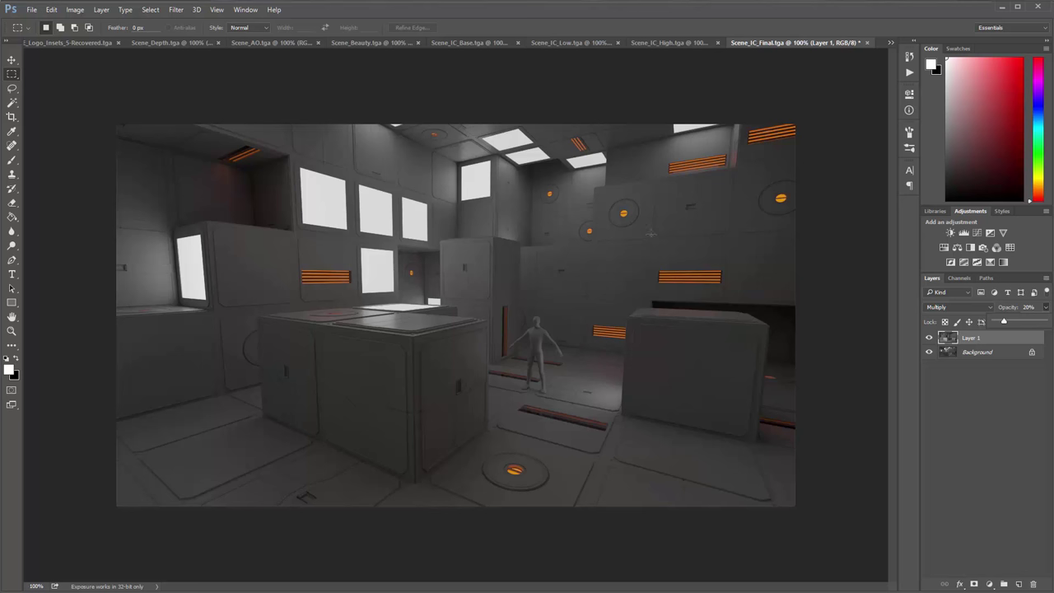
drag(1003, 323, 1045, 324)
click(960, 421)
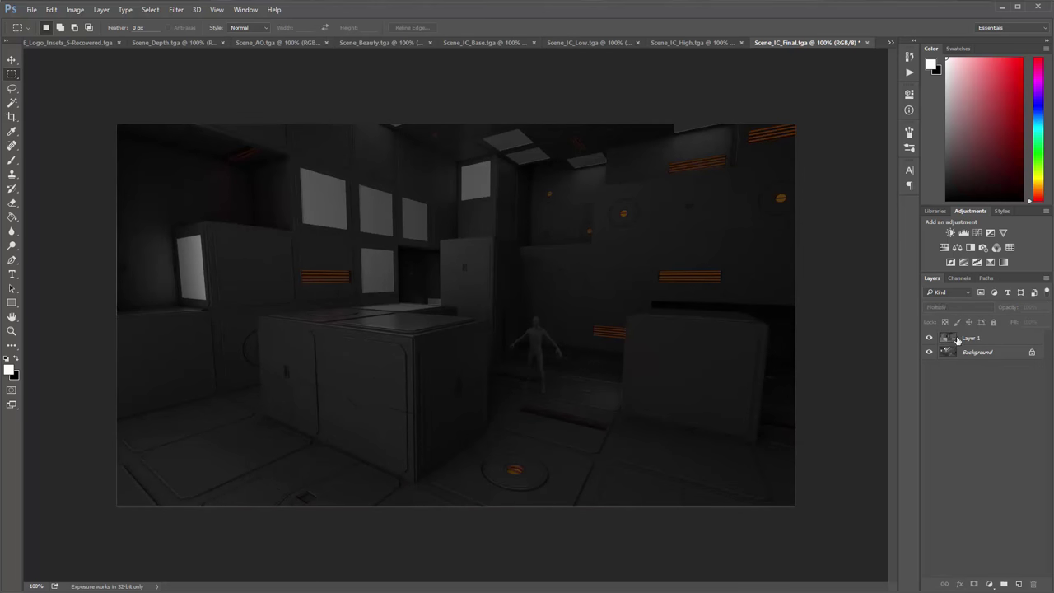
Step: Return the ambient occlusion layer's blend mode to Normal
click(955, 339)
click(962, 307)
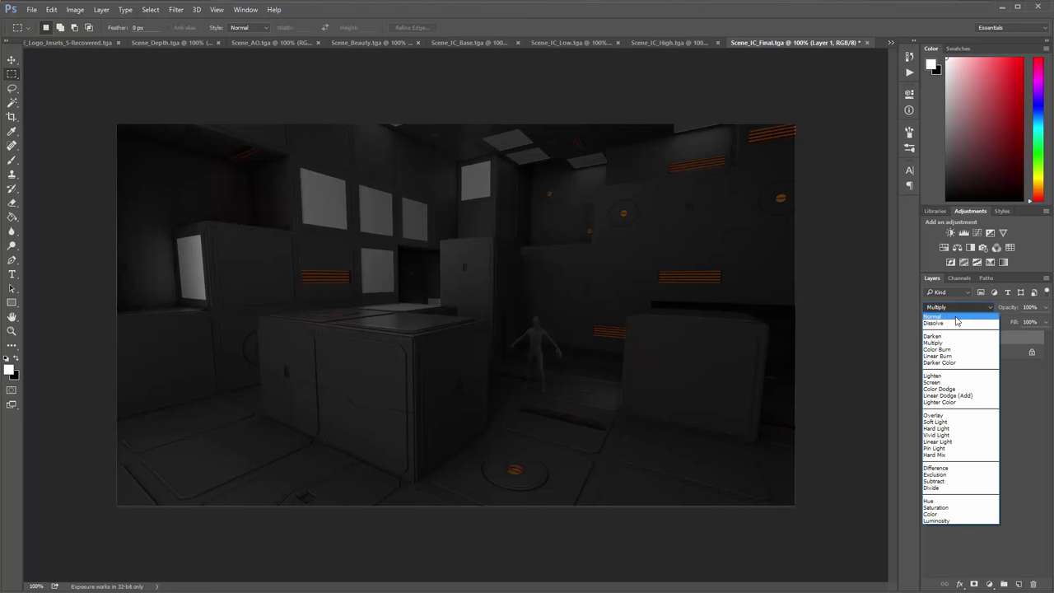
click(955, 316)
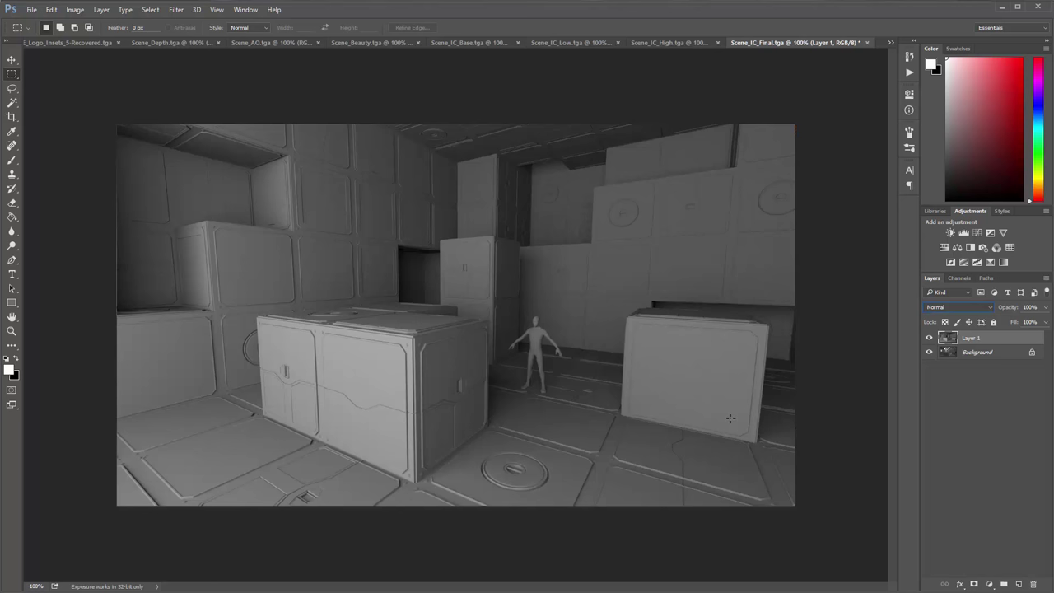
Step: Duplicate the ambient occlusion layer and hide the original beneath it
key(ctrl+j)
click(929, 352)
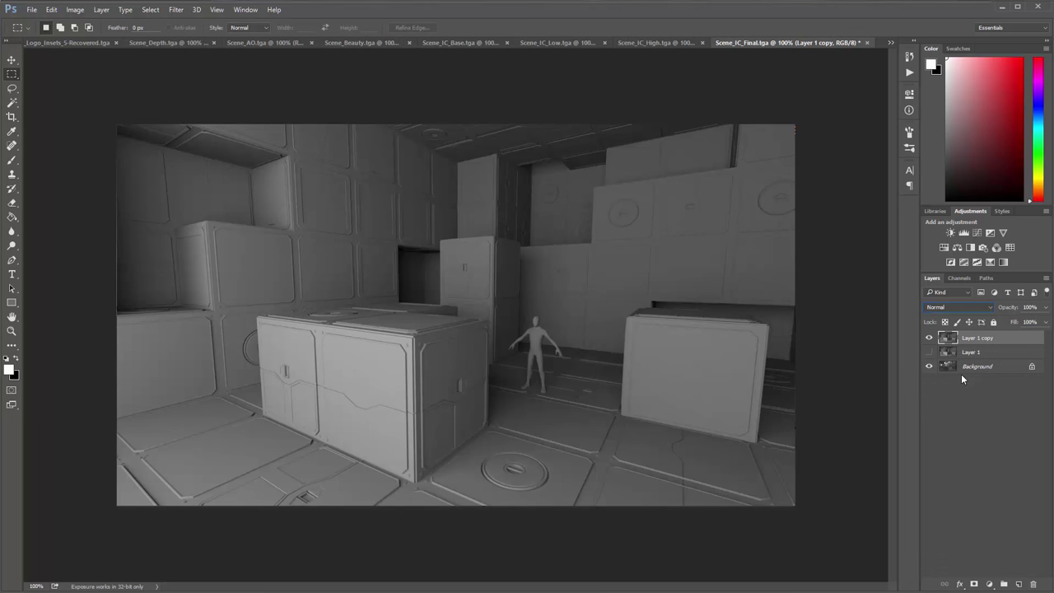
Step: Brighten the duplicated occlusion layer with Levels, using input values of 5 for black, 1.23 for gamma and 163 for white
key(i)
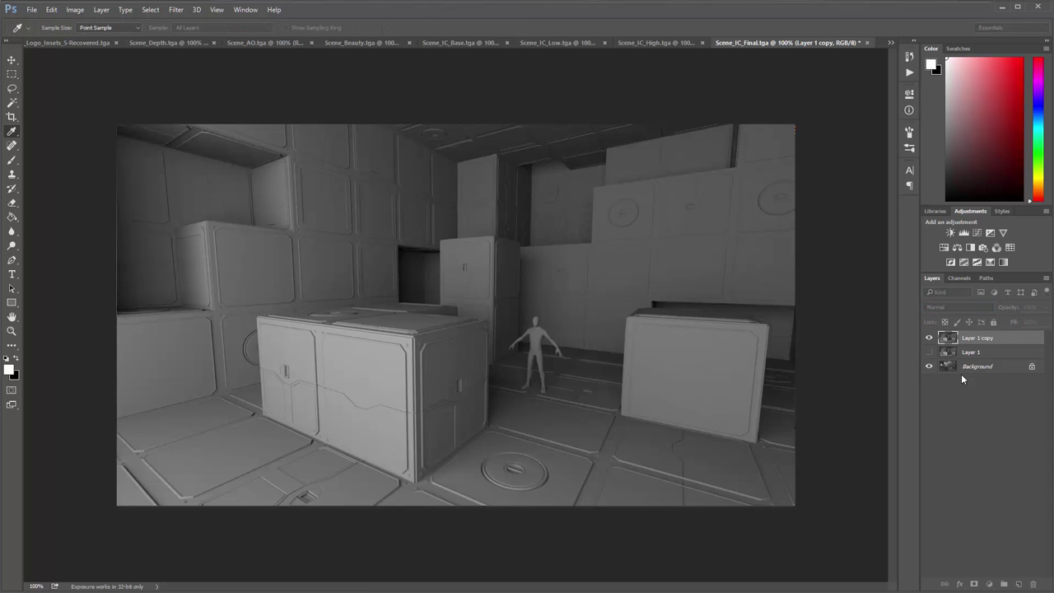
key(ctrl+l)
drag(759, 351, 818, 363)
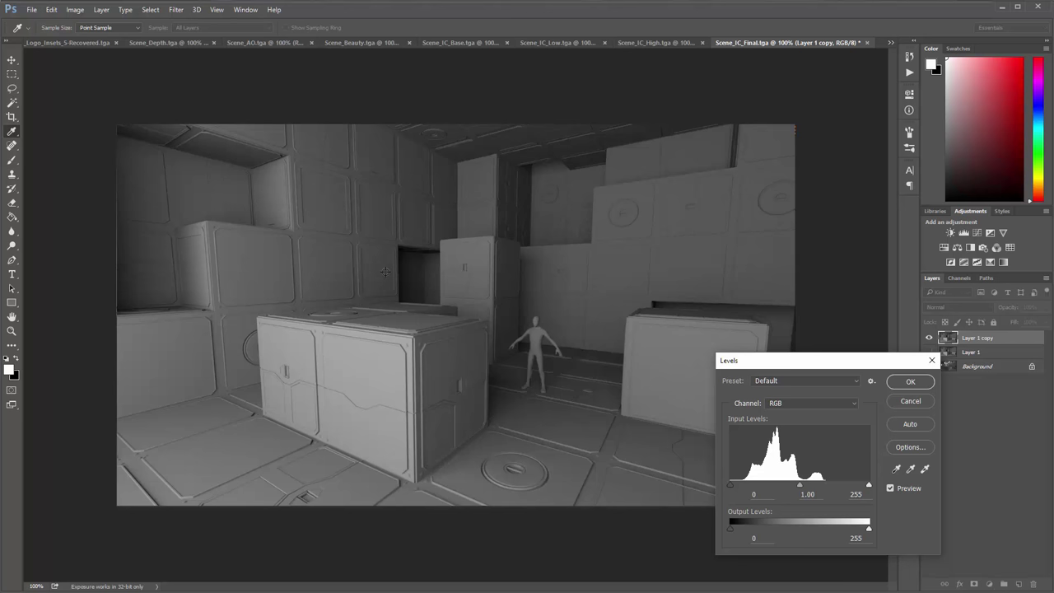
drag(868, 485, 824, 484)
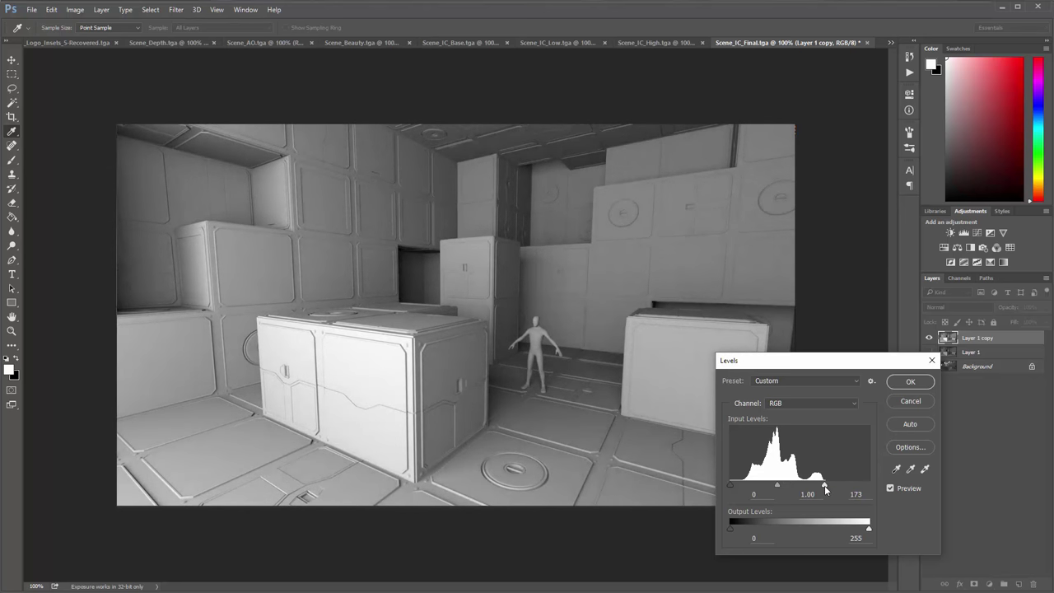
drag(824, 489, 825, 487)
drag(730, 484, 738, 487)
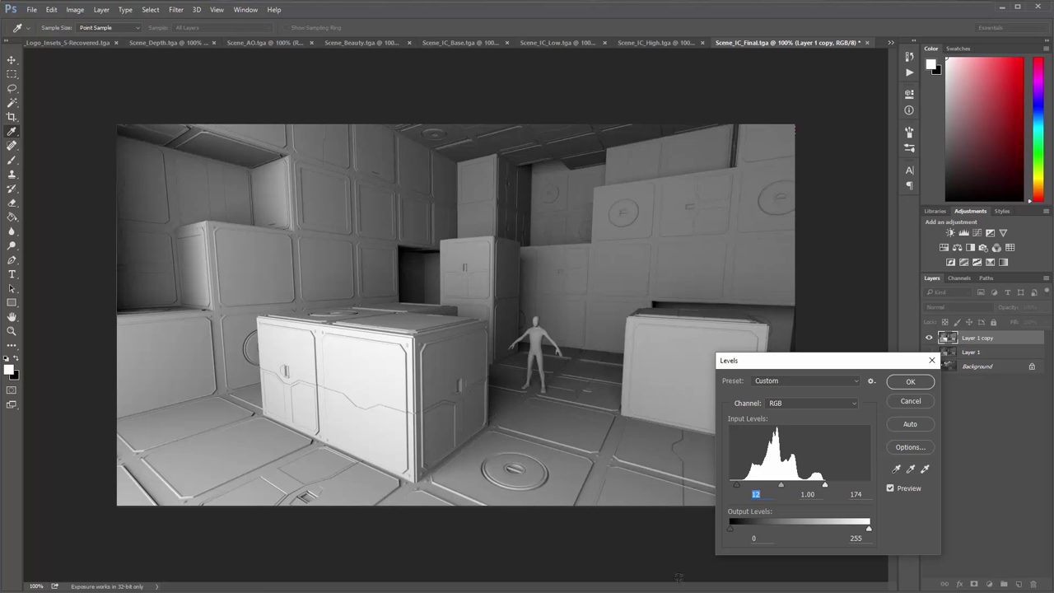
drag(739, 487, 584, 374)
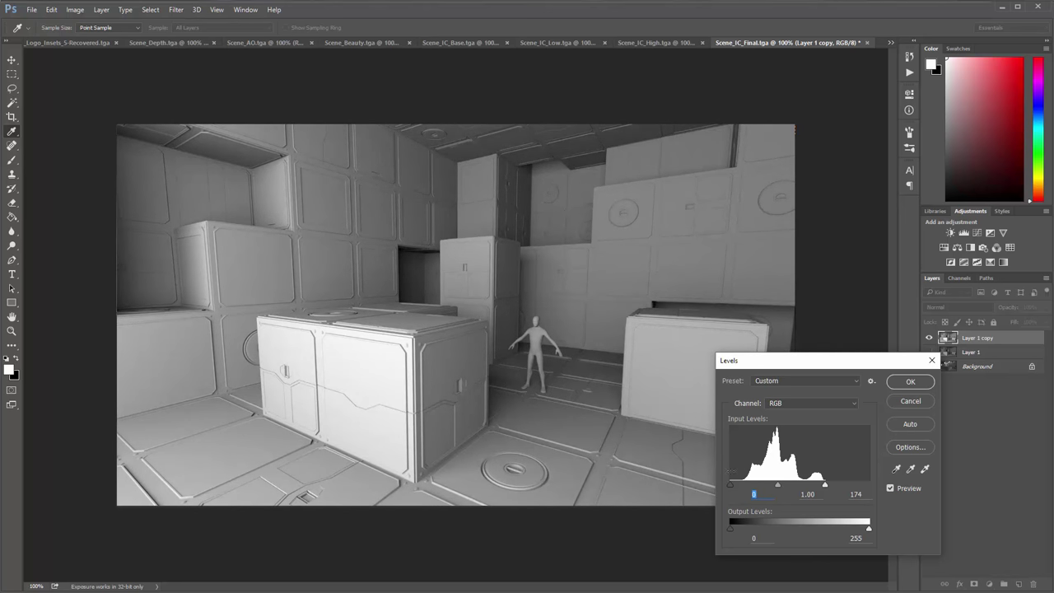
drag(730, 484, 732, 487)
drag(824, 486, 770, 488)
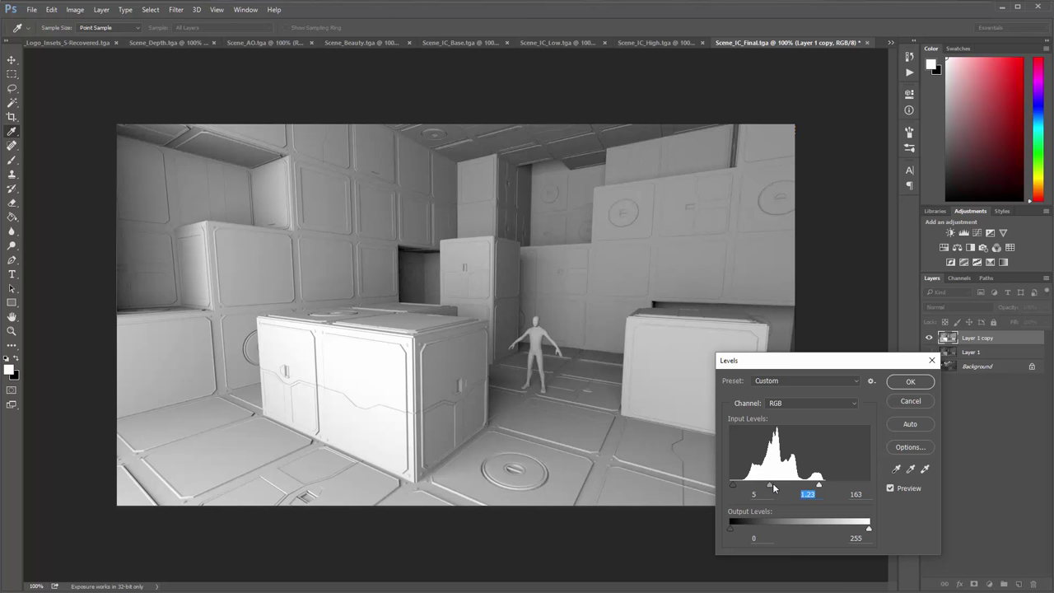
click(910, 381)
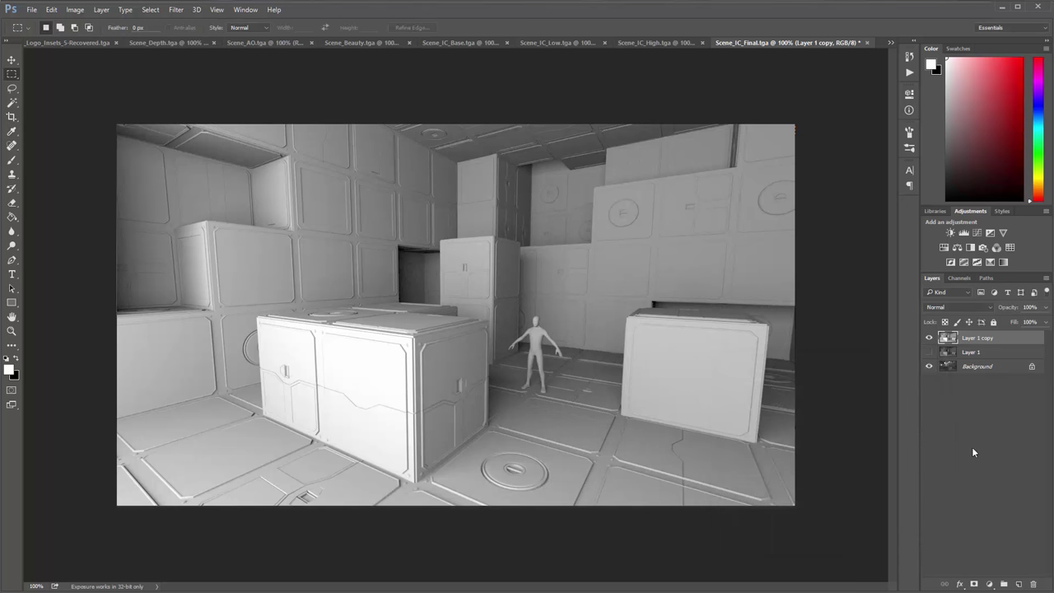
Step: Invert the duplicated occlusion layer, copy its entire image and hide the layer
key(ctrl+i)
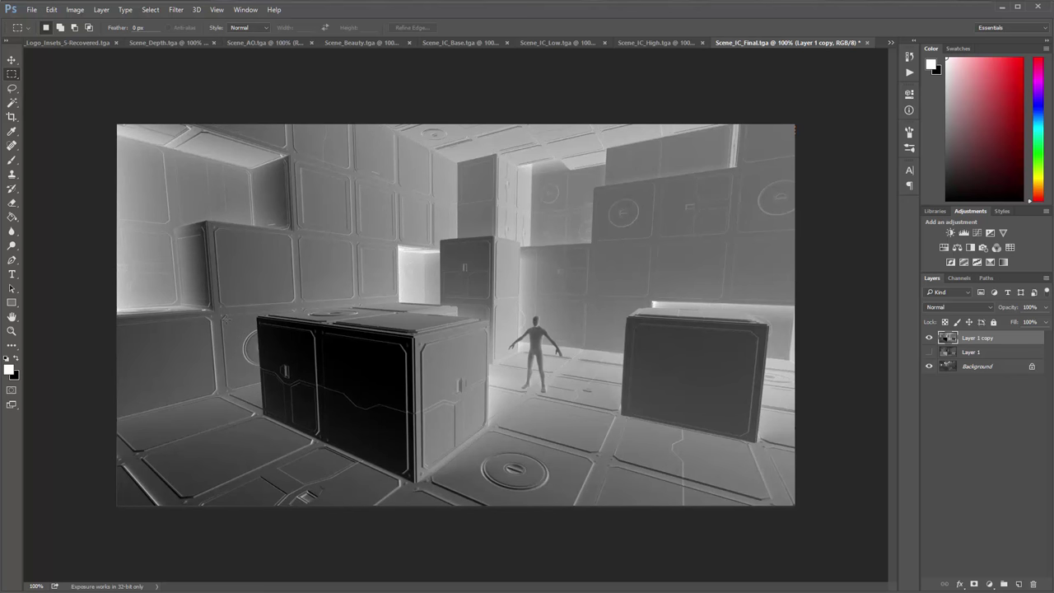
key(ctrl+a)
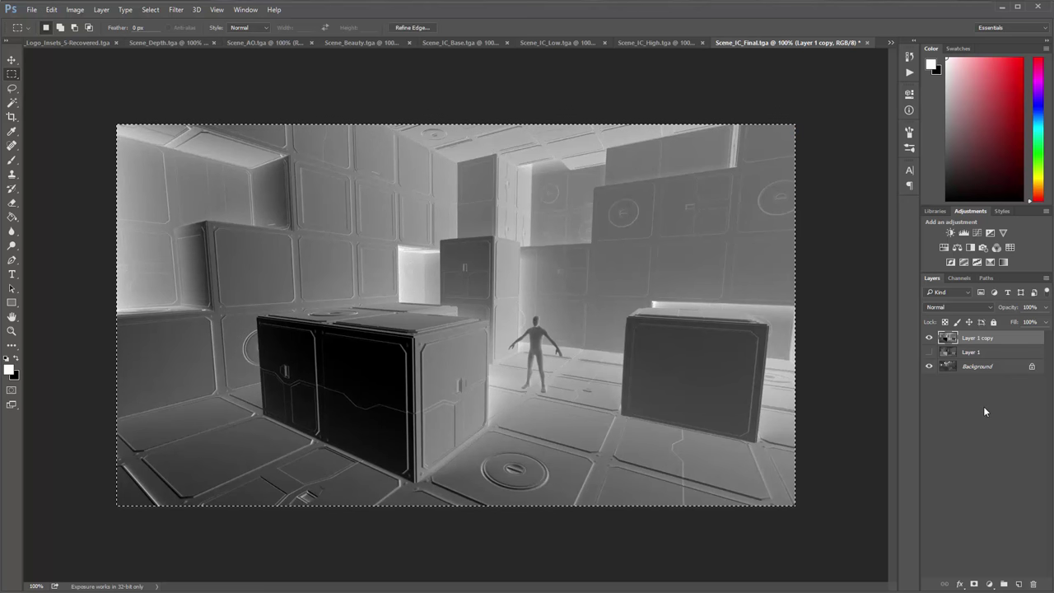
click(930, 339)
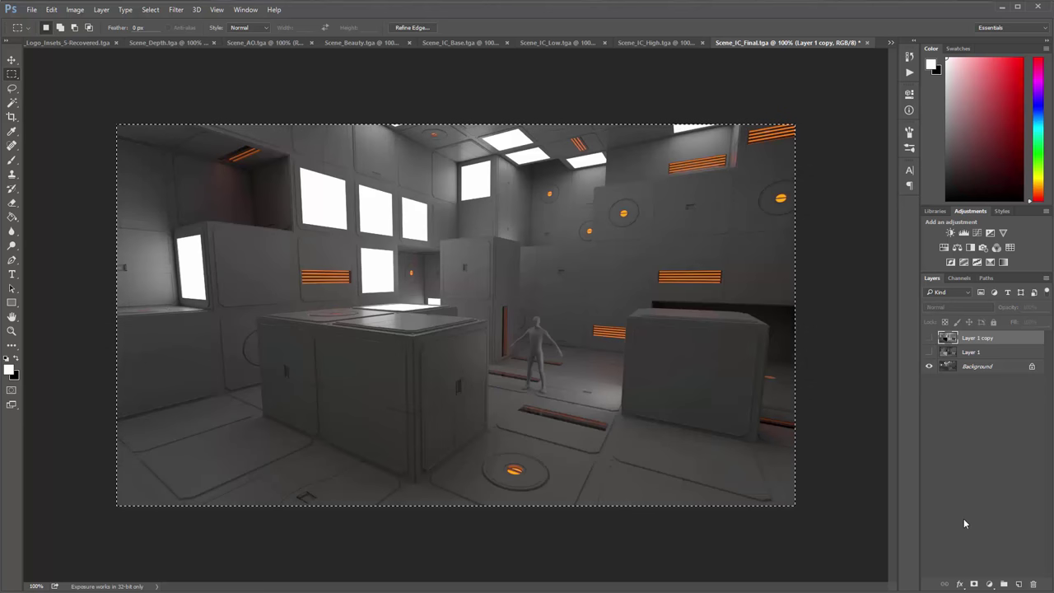
Step: Add an Exposure adjustment layer and paste the inverted occlusion image into its mask channel, leaving the mask overlay hidden
click(989, 584)
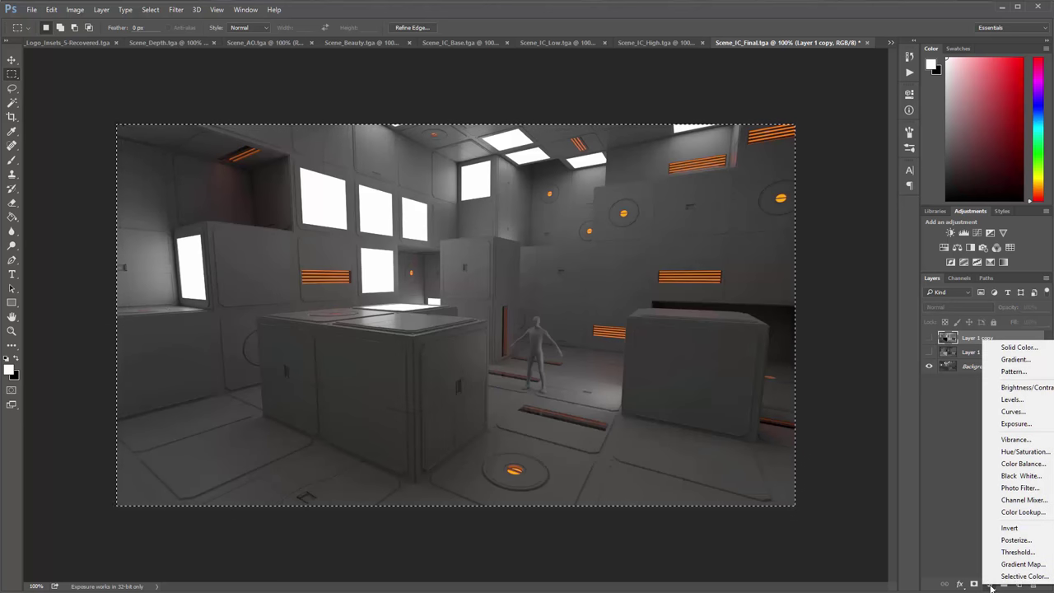
click(1019, 423)
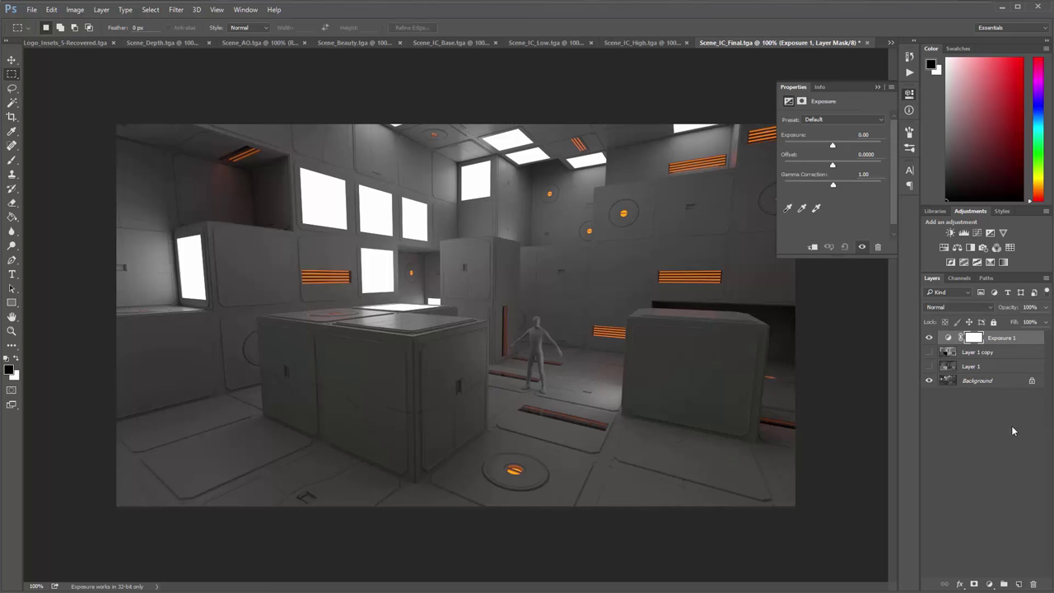
click(962, 278)
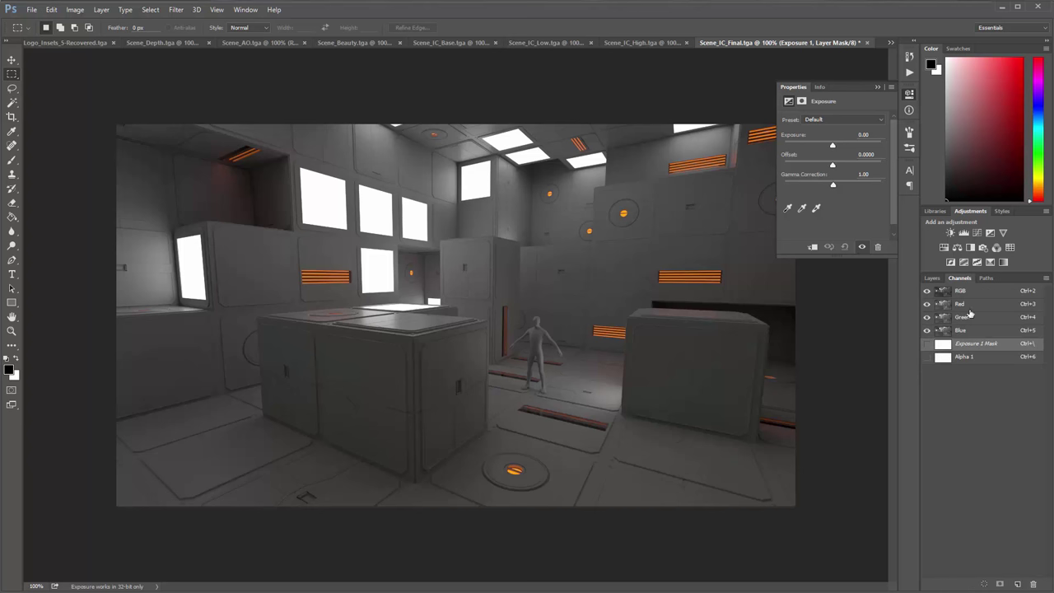
click(926, 344)
ctrl+click(947, 350)
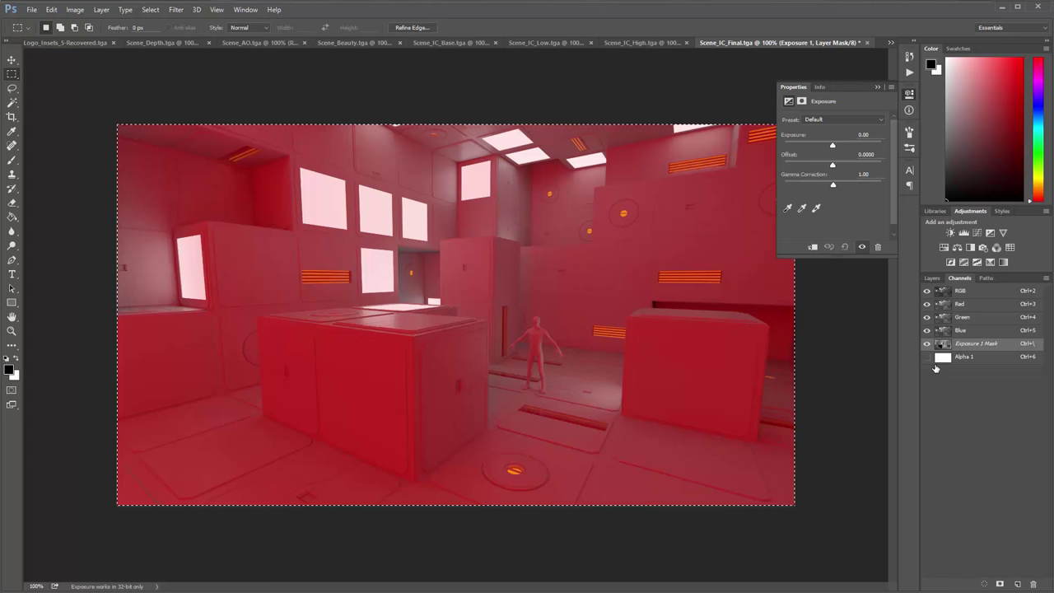
click(927, 344)
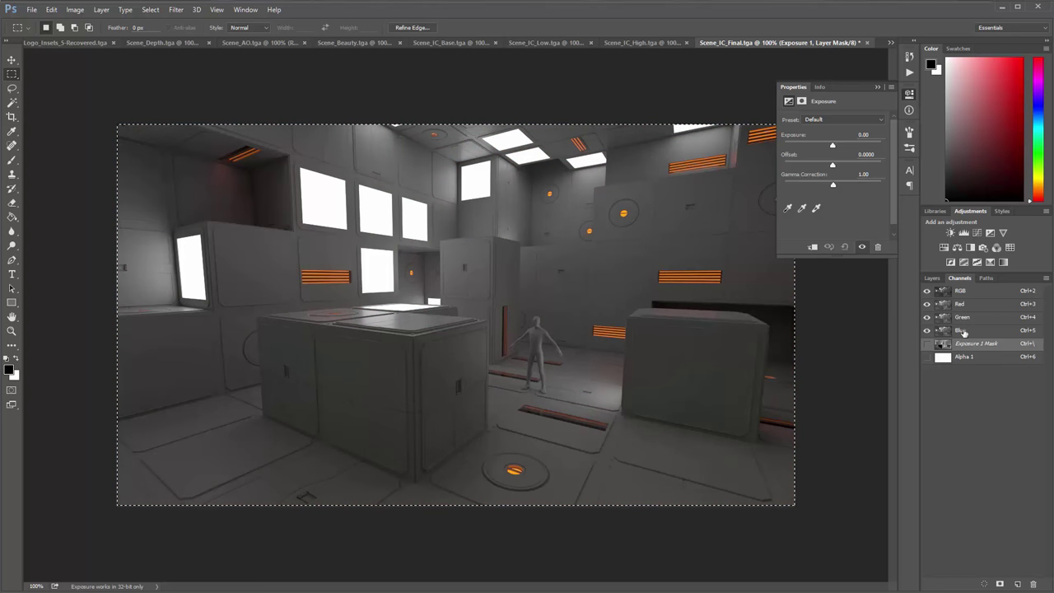
Step: Darken the masked areas by setting the adjustment layer's Exposure to -0.61 and Gamma Correction to 0.87
mouse_move(835, 147)
mouse_down()
mouse_move(804, 145)
mouse_move(800, 155)
mouse_move(829, 154)
mouse_up()
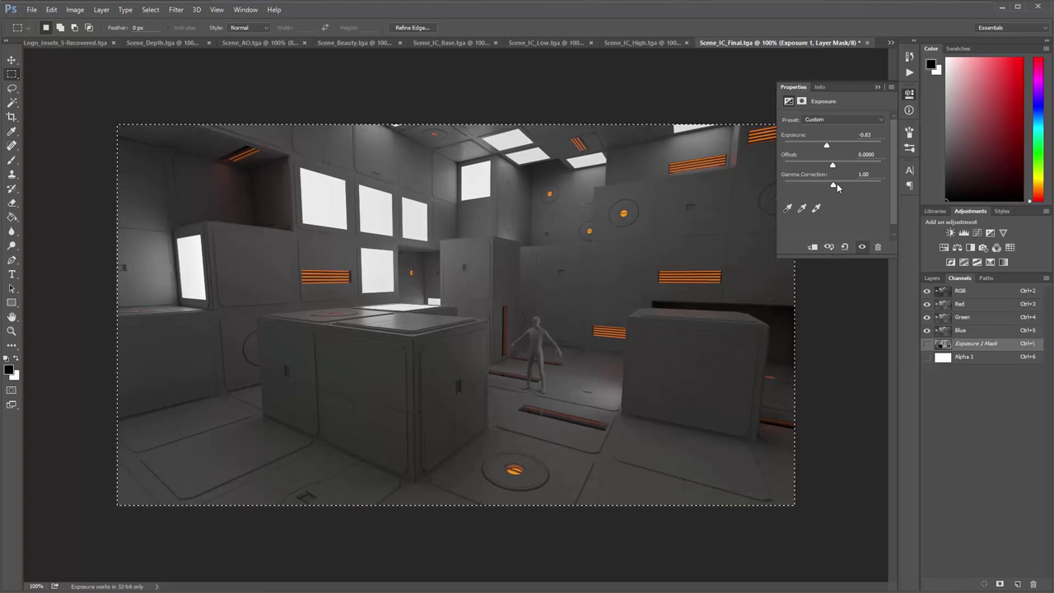
click(836, 183)
drag(837, 187, 839, 187)
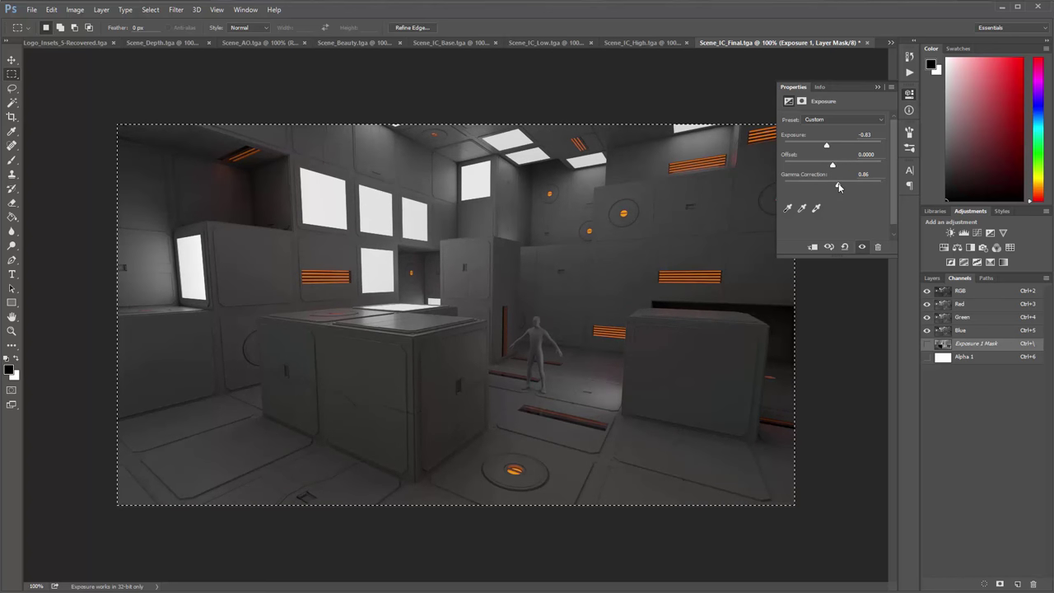
drag(827, 146, 828, 146)
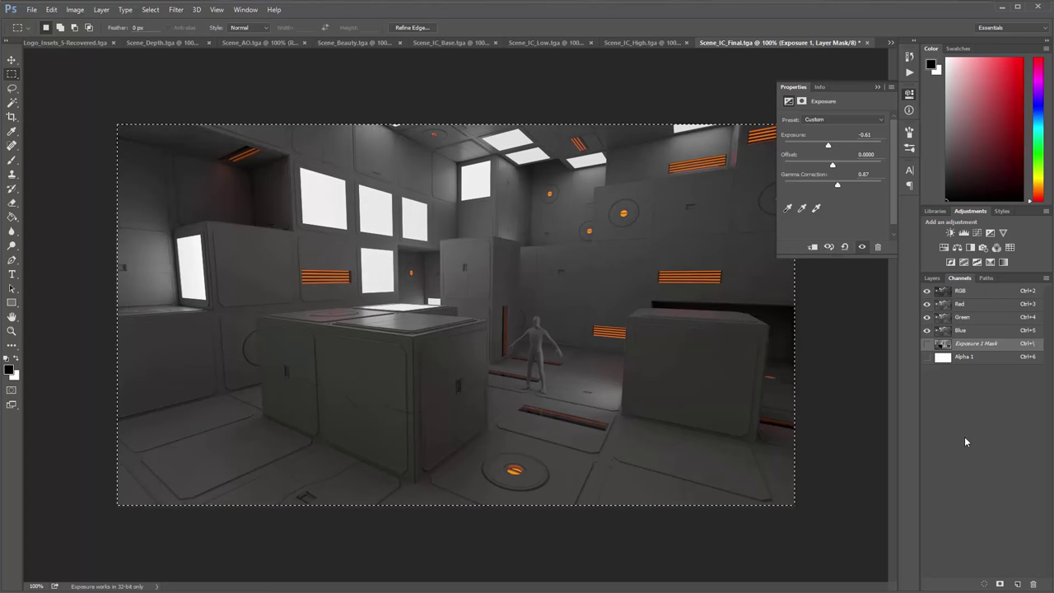
Step: Compare the render with and without the masked Exposure adjustment, leaving the adjustment layer visible
click(931, 277)
click(928, 338)
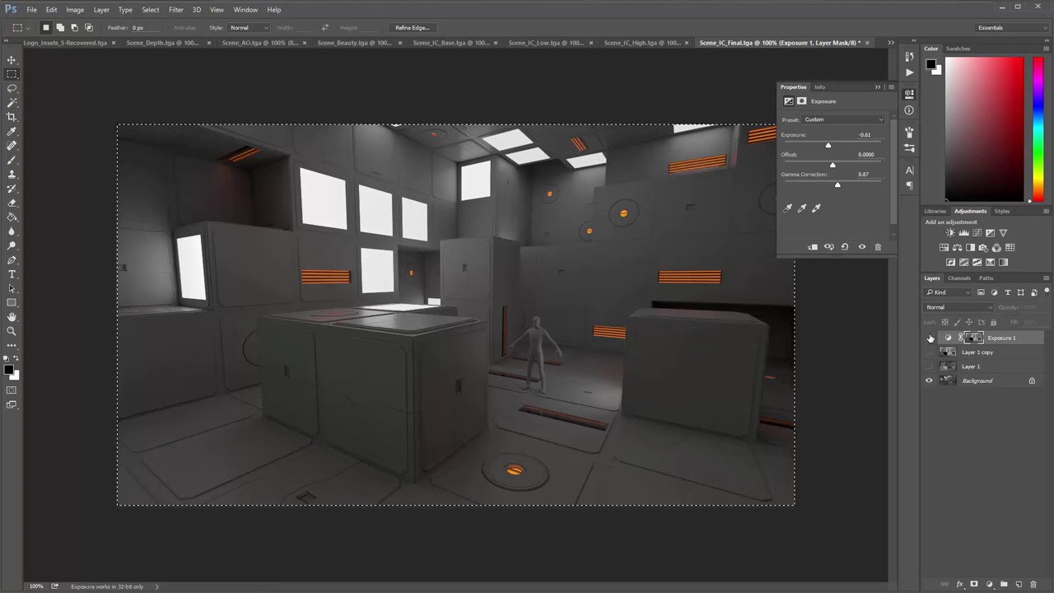
click(928, 337)
click(929, 337)
click(929, 337)
click(929, 337)
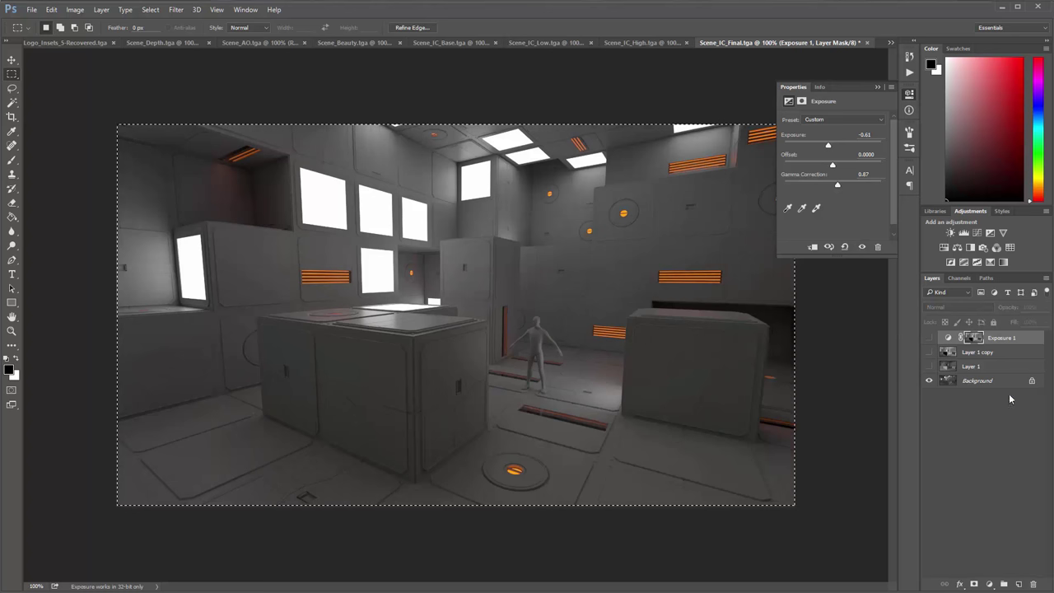
click(930, 337)
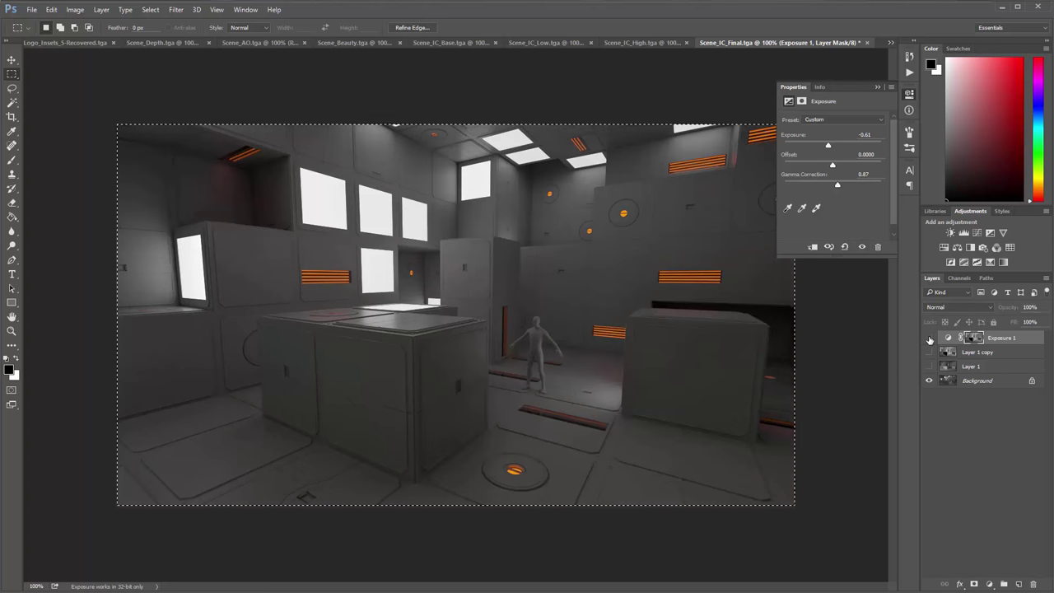
click(929, 338)
click(929, 339)
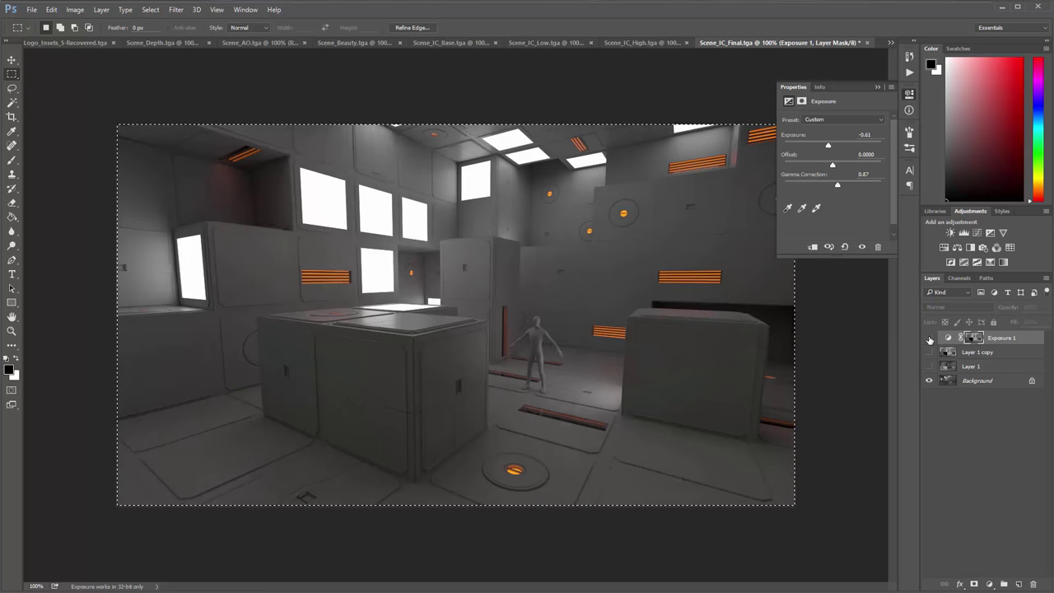
click(929, 338)
click(930, 338)
click(929, 338)
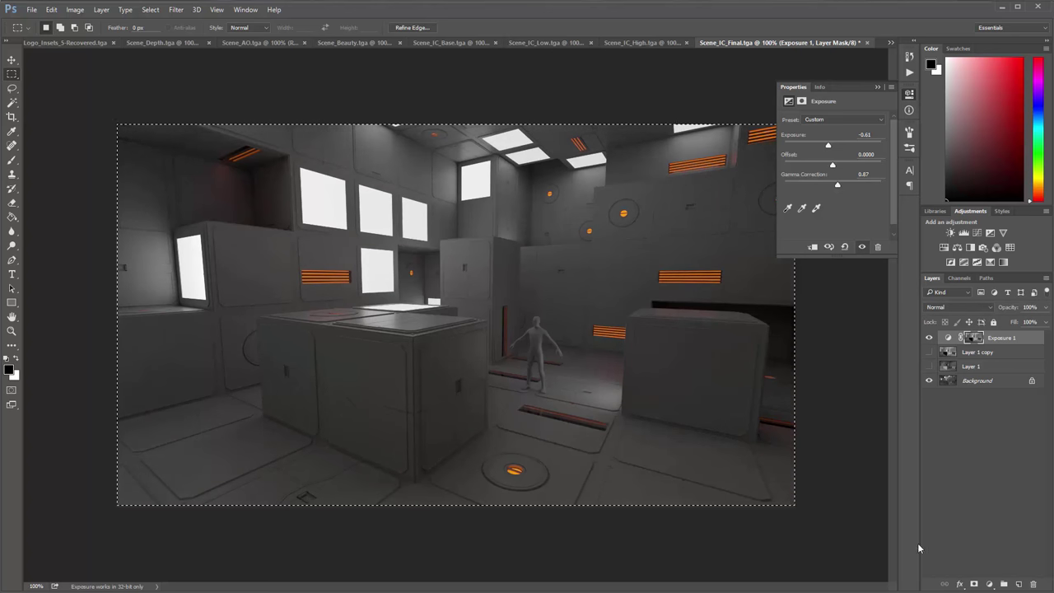
Step: Add a Levels adjustment layer above Exposure 1 and paste the inverted occlusion image into its mask channel, leaving the mask overlay hidden
click(989, 584)
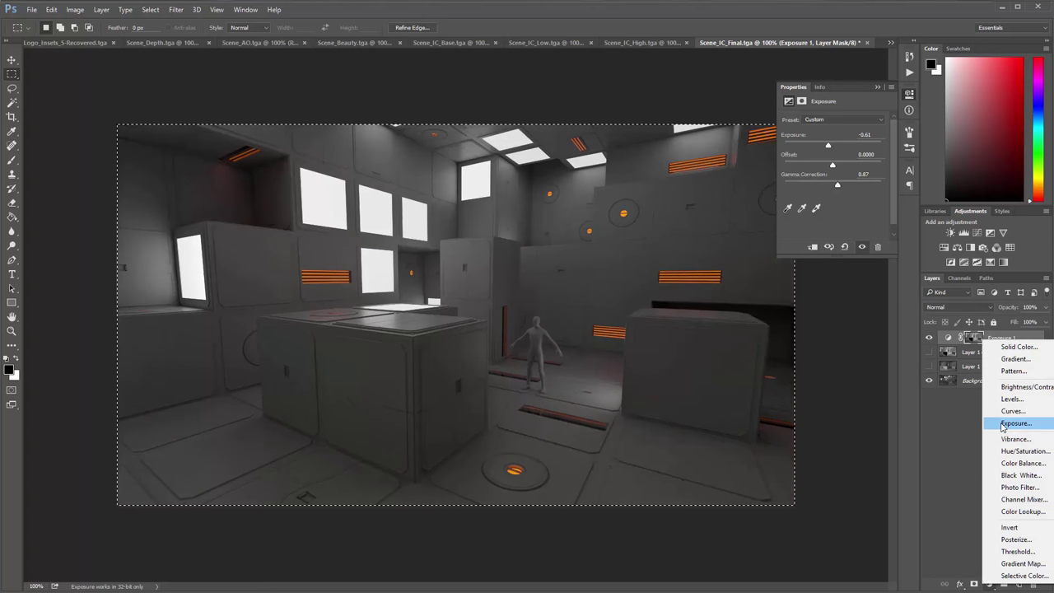
click(1011, 398)
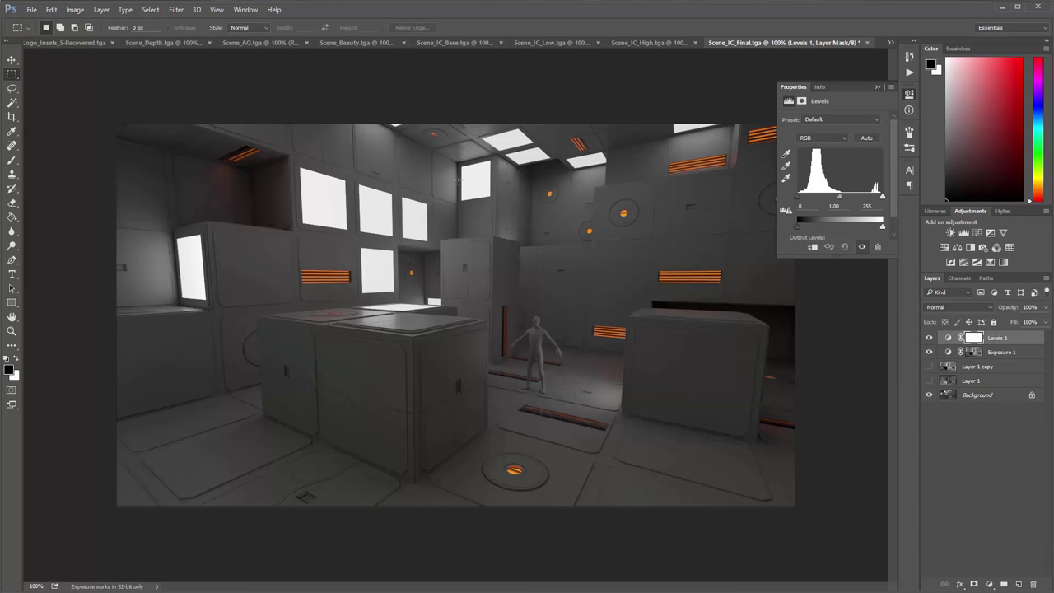
click(959, 277)
click(927, 343)
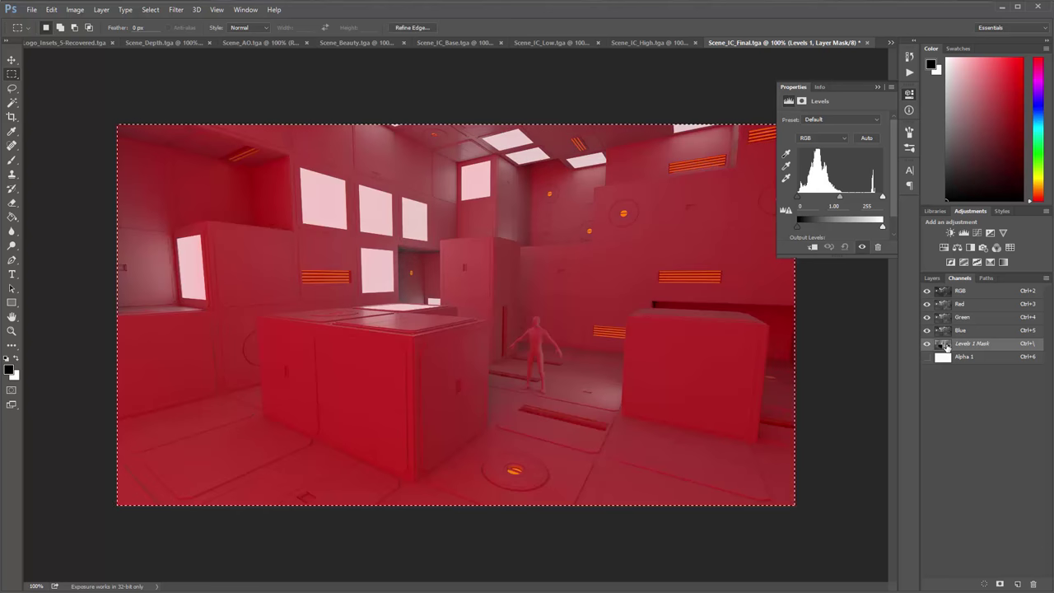
ctrl+click(943, 345)
click(927, 343)
click(955, 293)
click(931, 277)
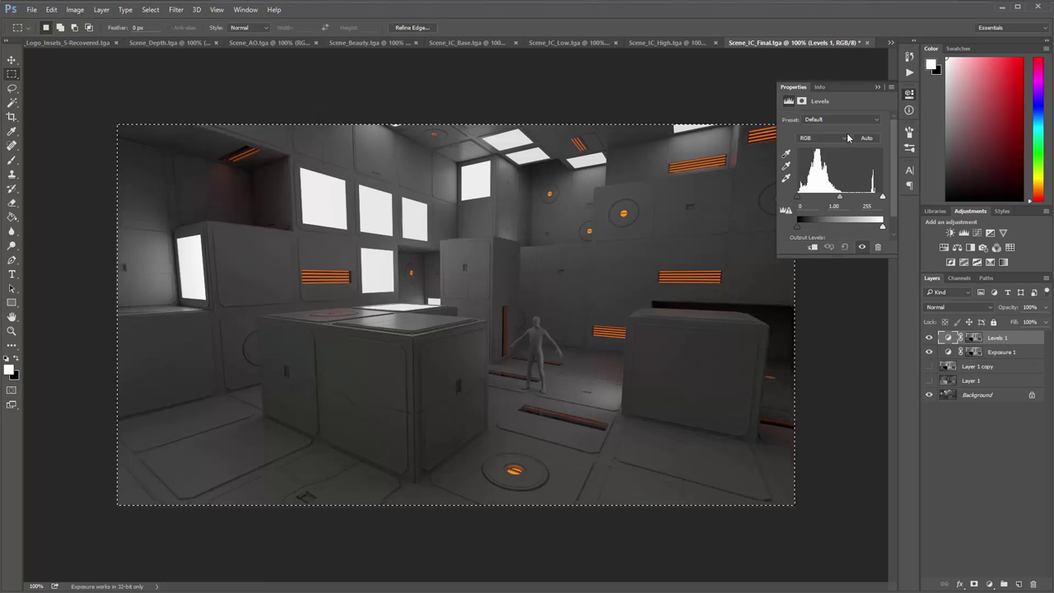
Step: Set the Levels midtone input to 0.94 for both the Red and Green channels
click(833, 139)
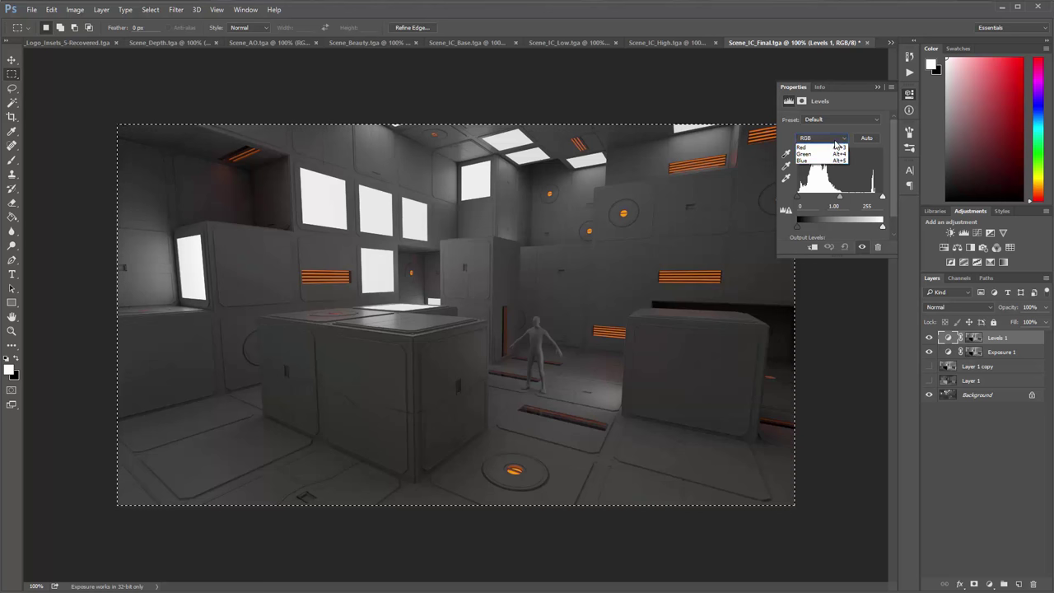
click(835, 153)
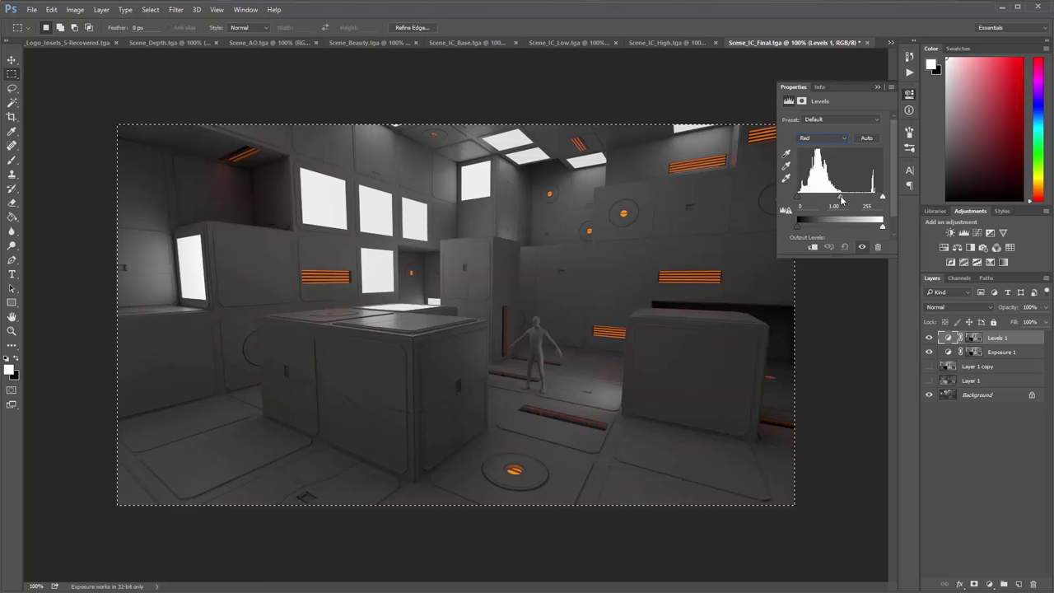
mouse_move(839, 198)
mouse_down()
mouse_move(828, 201)
mouse_move(850, 202)
mouse_move(832, 203)
mouse_move(841, 207)
mouse_up()
click(843, 138)
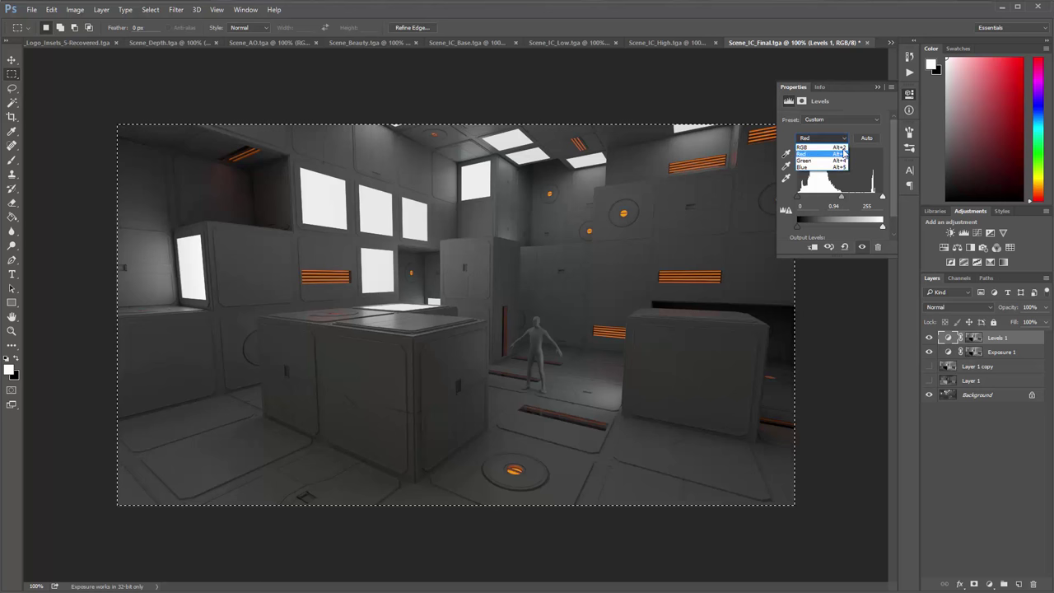
click(838, 161)
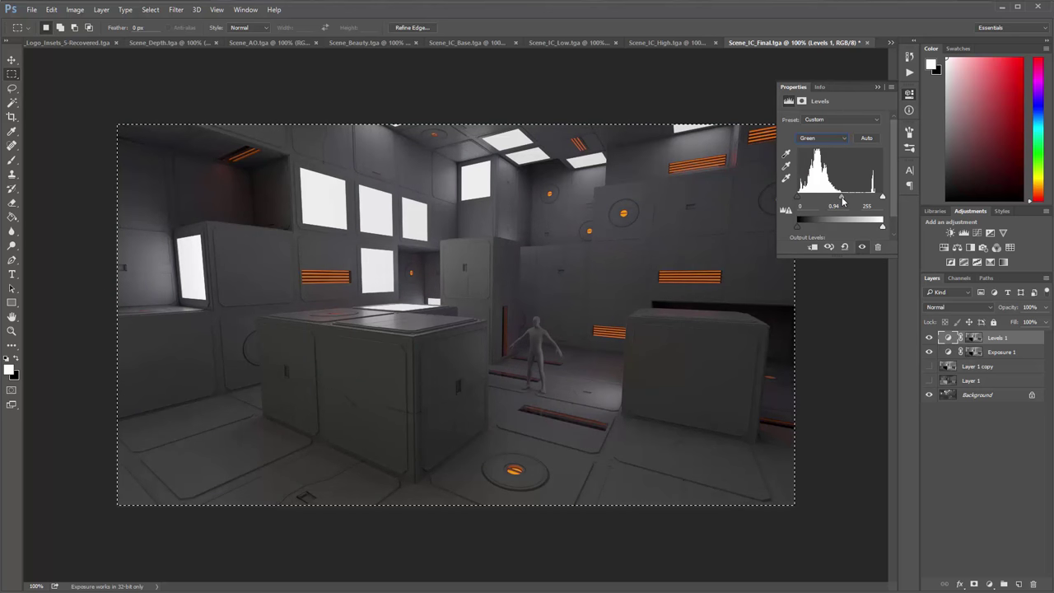
Step: Raise the Blue channel's Levels midtone above 1.00 to tint the masked areas bluish, leaving no layer selected
click(843, 138)
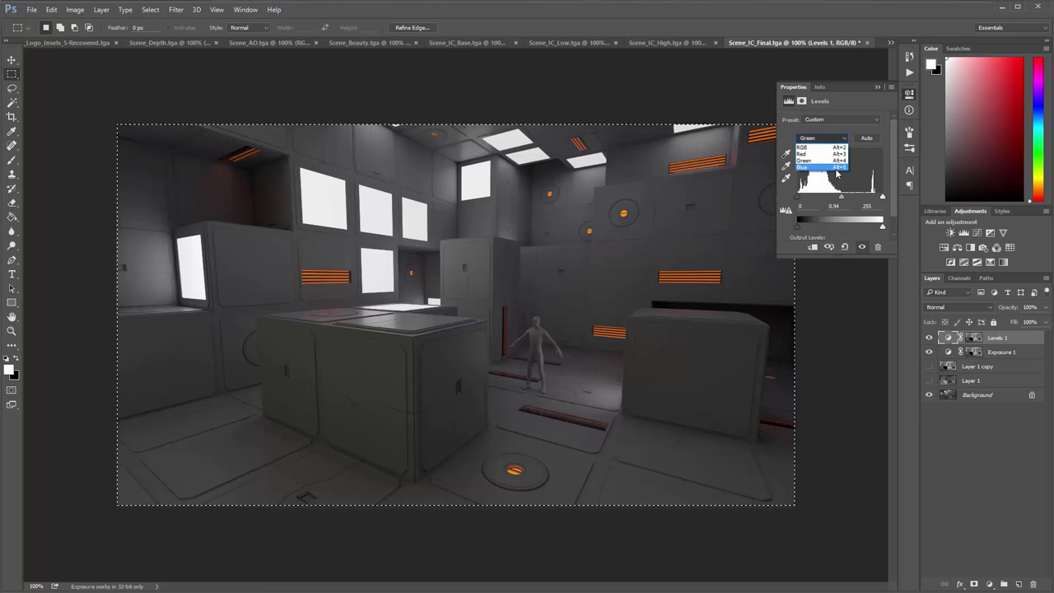
click(824, 173)
drag(841, 199, 840, 199)
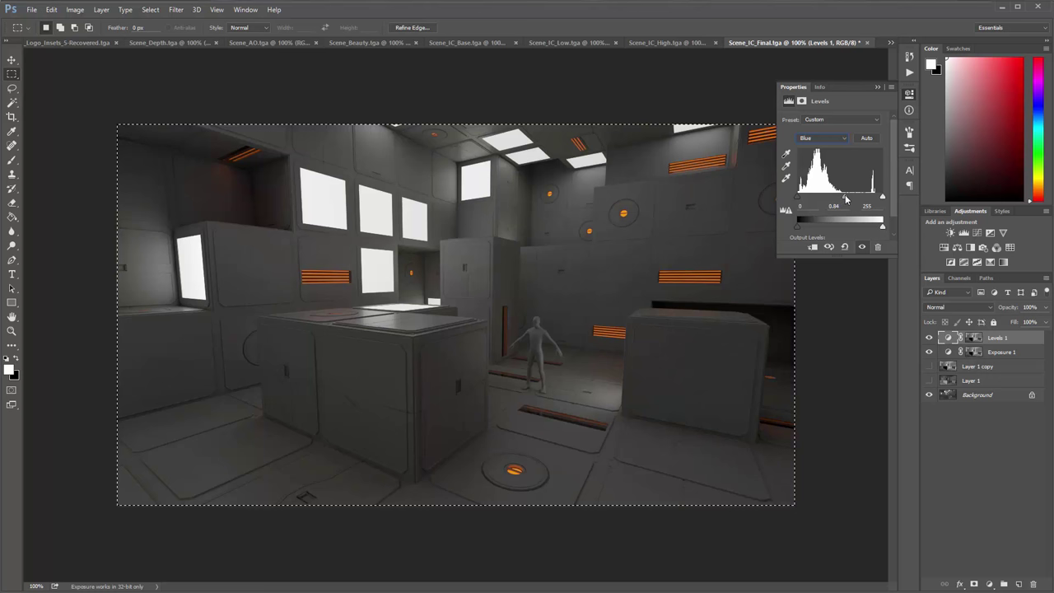
drag(844, 197, 842, 196)
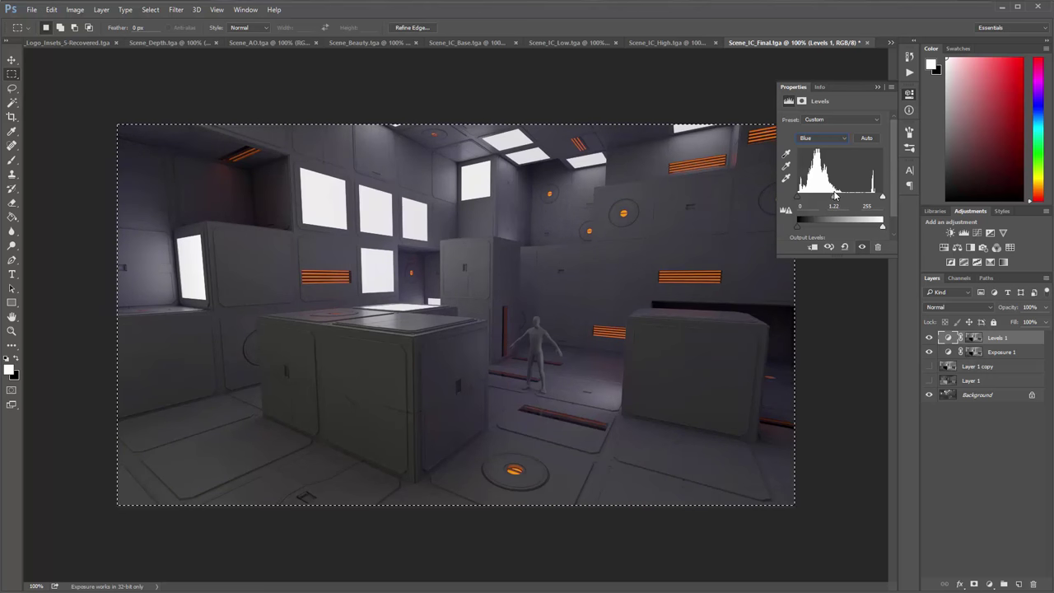
drag(837, 197, 836, 200)
drag(837, 200, 838, 199)
click(964, 448)
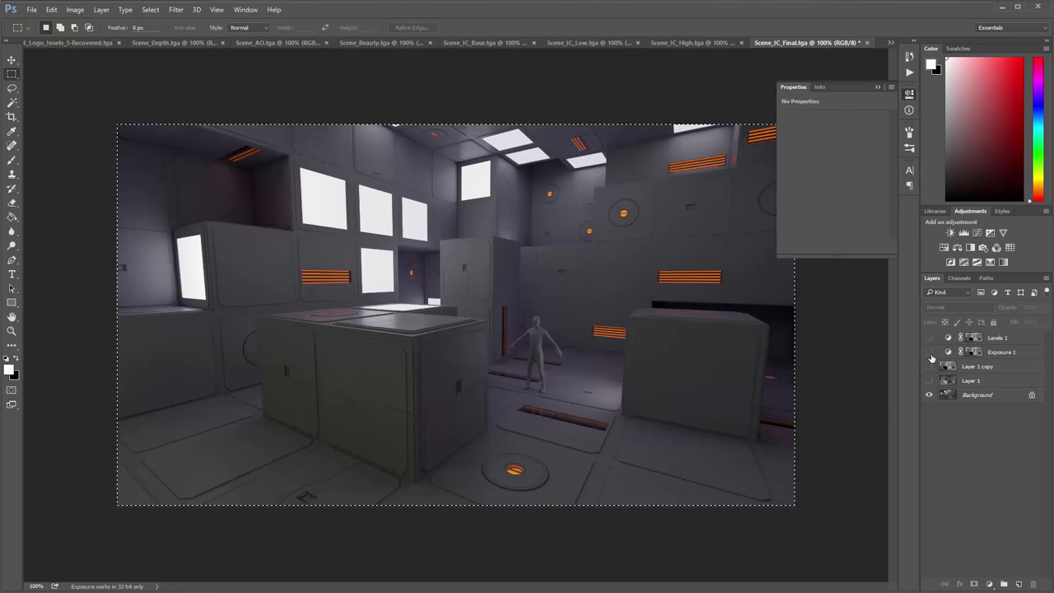
Step: Compare the render without and with the Exposure and Levels adjustments, leaving both visible and collapsing the adjustment properties
drag(929, 338, 931, 355)
click(929, 353)
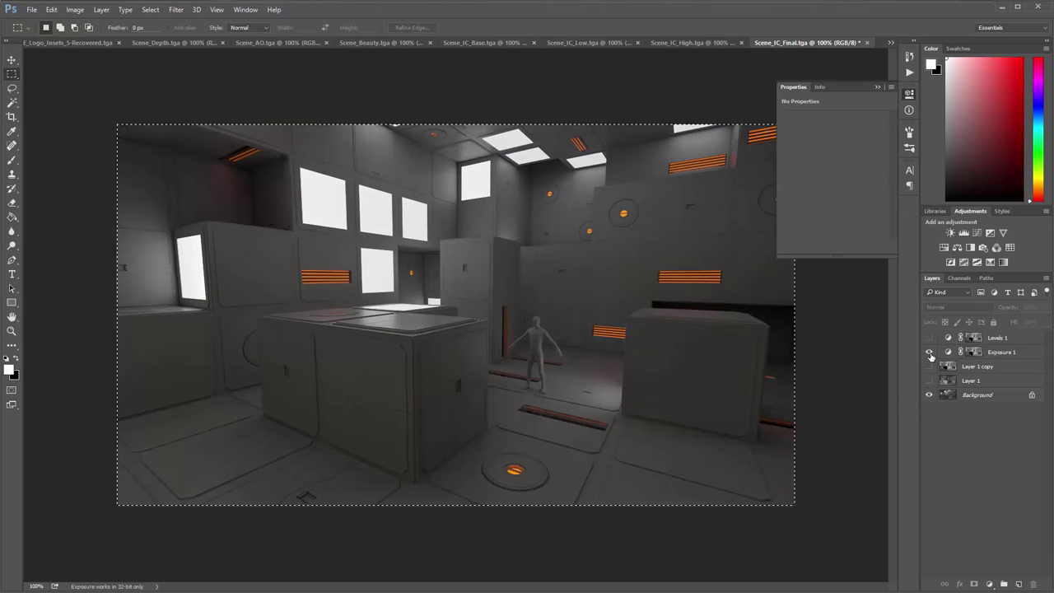
click(929, 338)
click(875, 87)
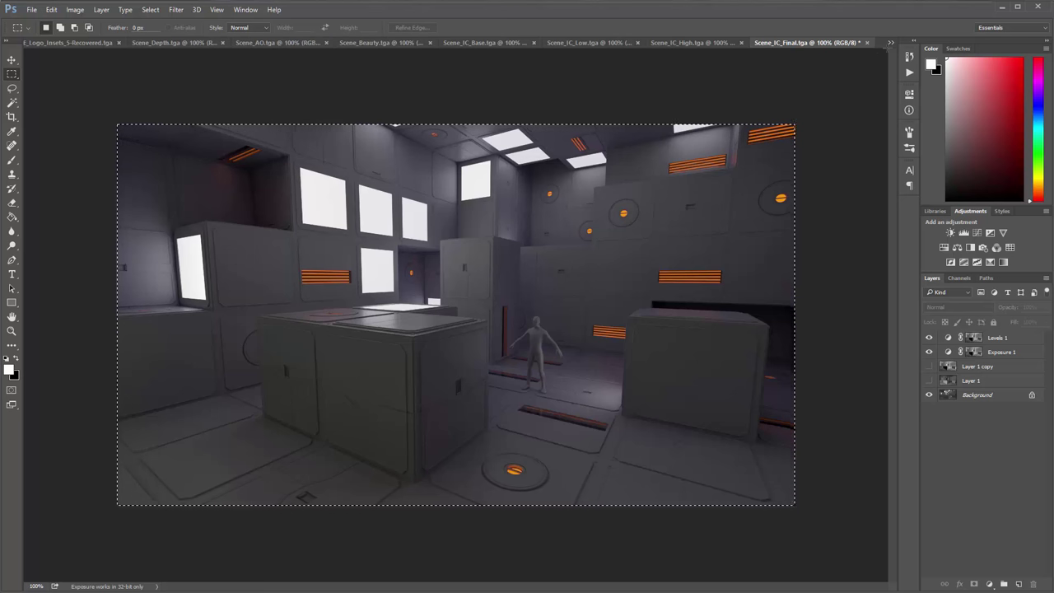
Step: Clear the image selection and open Scene_Lum.tga from the 22_Ambient_Occlusion folder
click(890, 42)
click(862, 65)
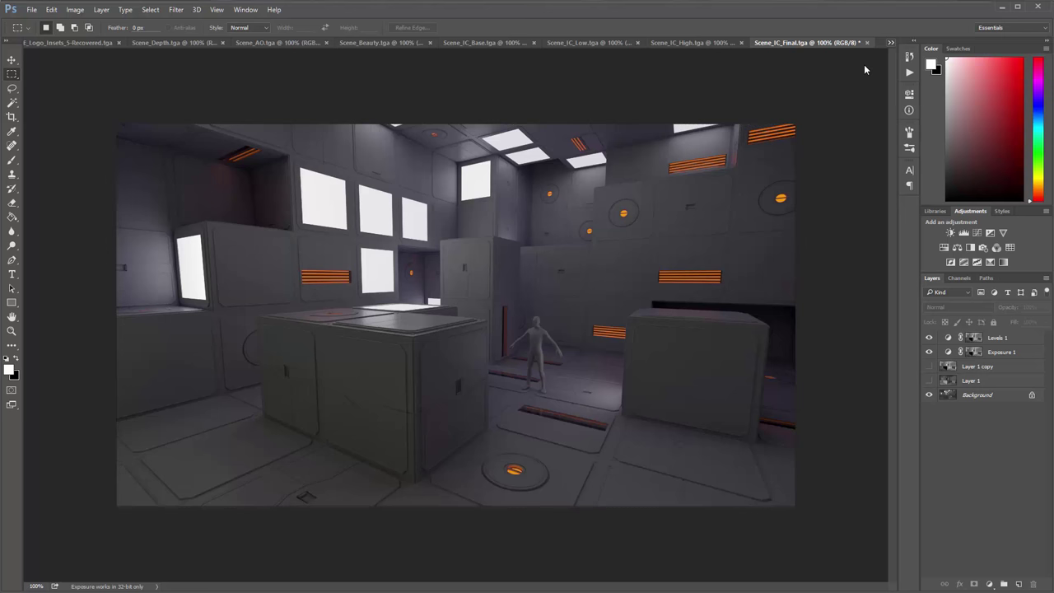
key(ctrl+o)
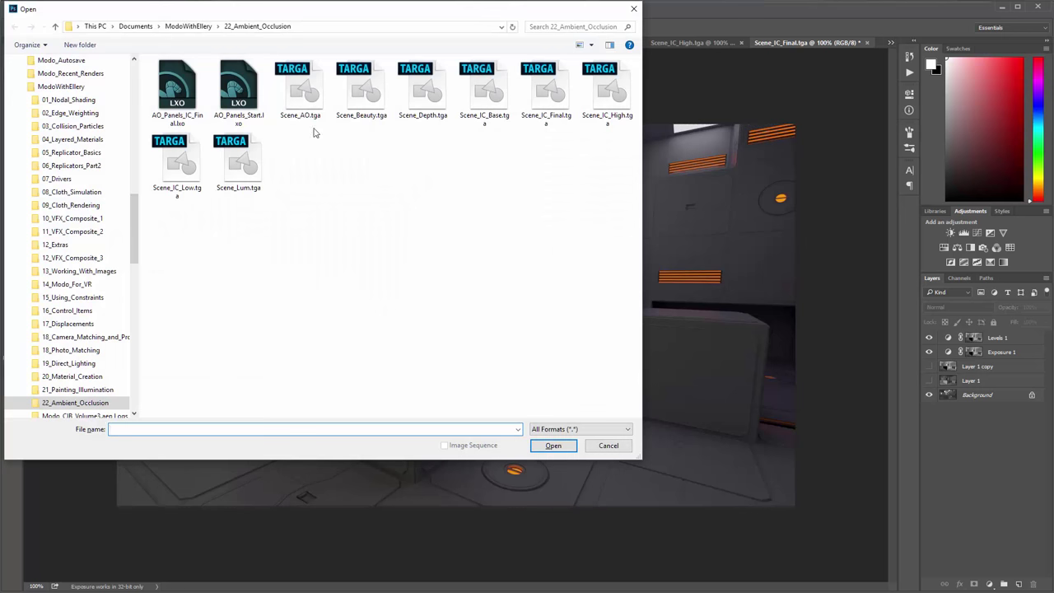
click(238, 165)
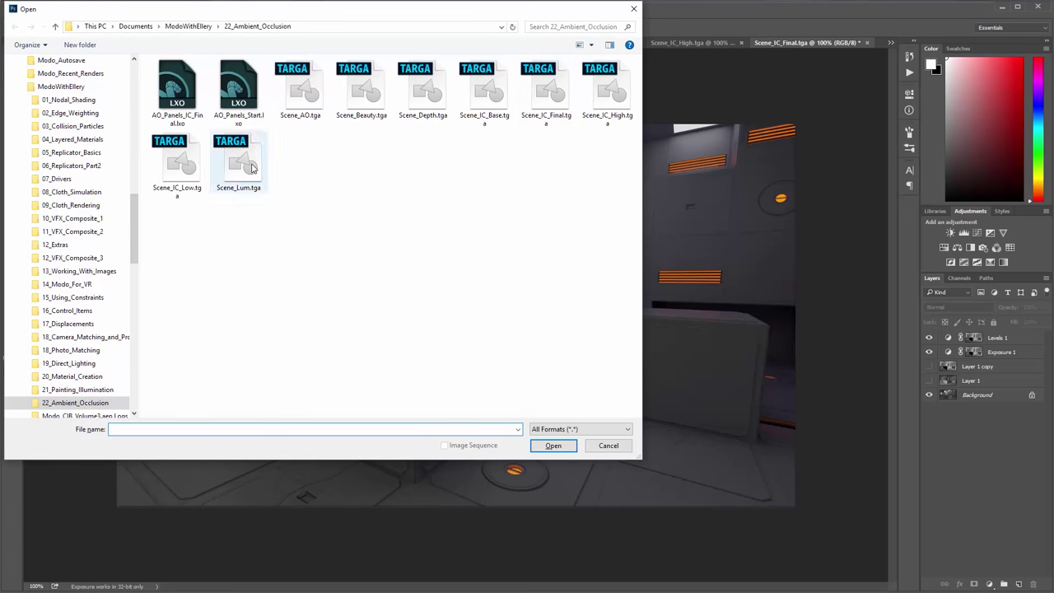
click(553, 446)
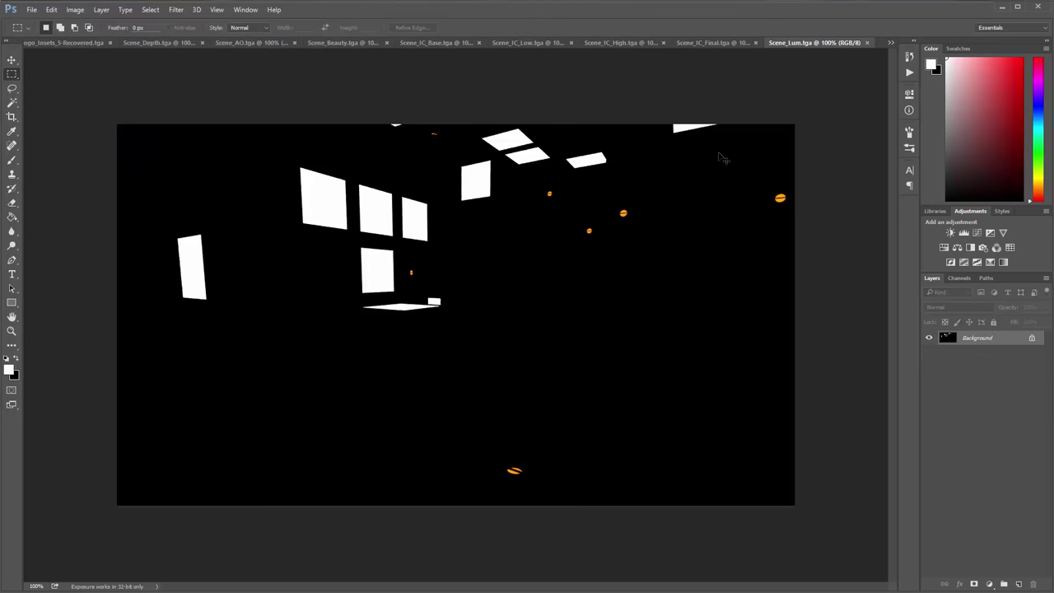
Step: Copy the Scene_Lum.tga image into Scene_IC_Final.tga as the top layer, blended with Screen at 71% opacity
click(711, 42)
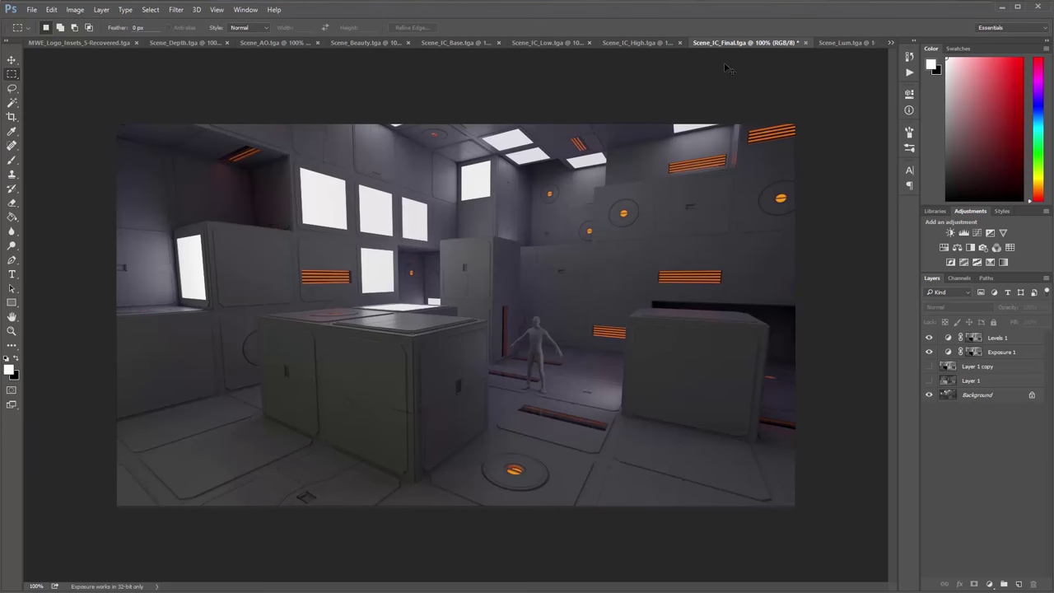
key(ctrl+v)
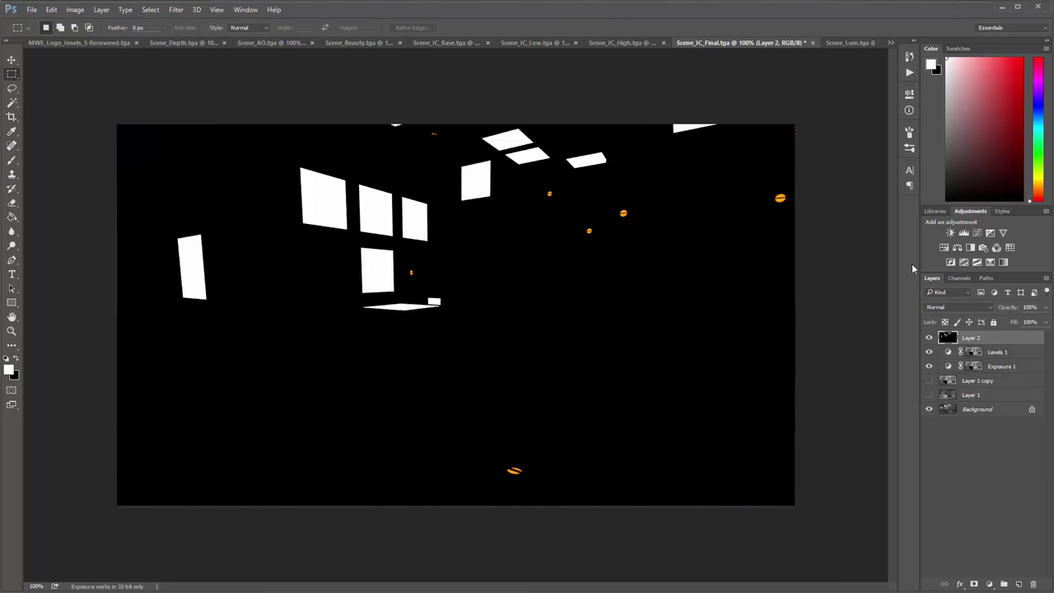
click(991, 307)
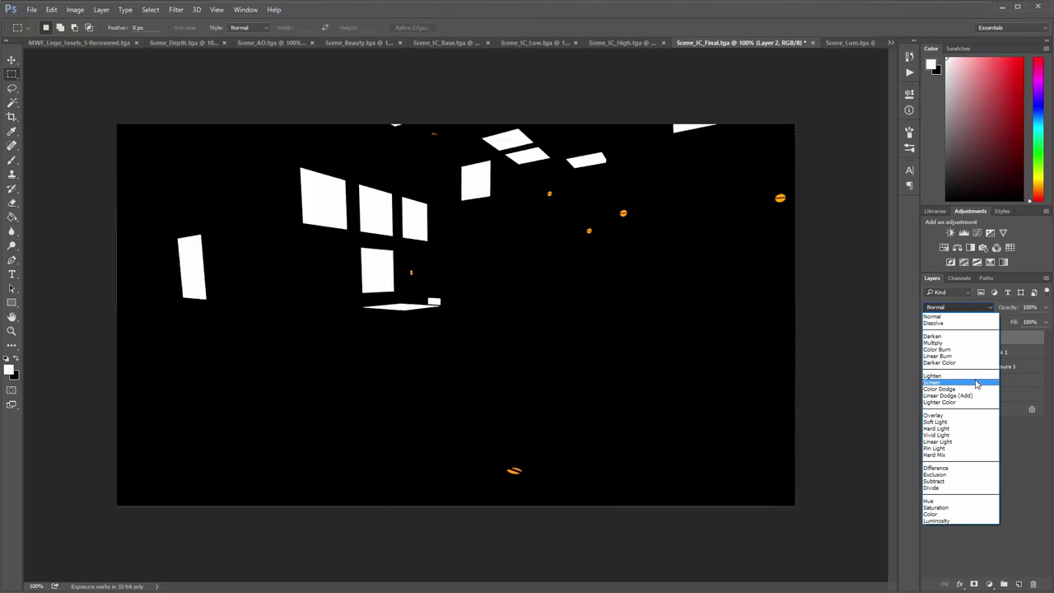
click(979, 382)
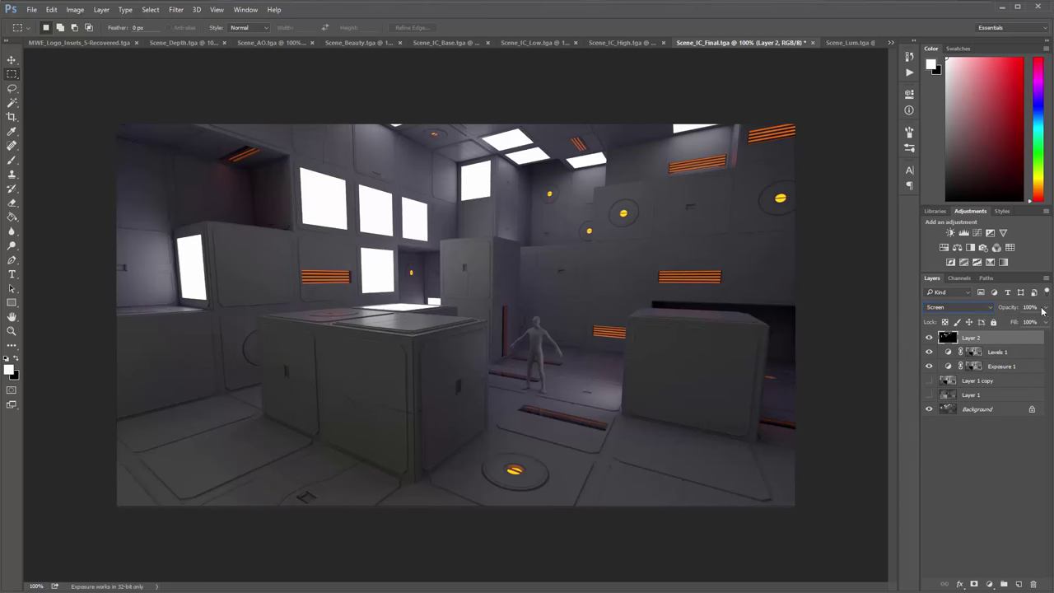
drag(1045, 307, 1030, 323)
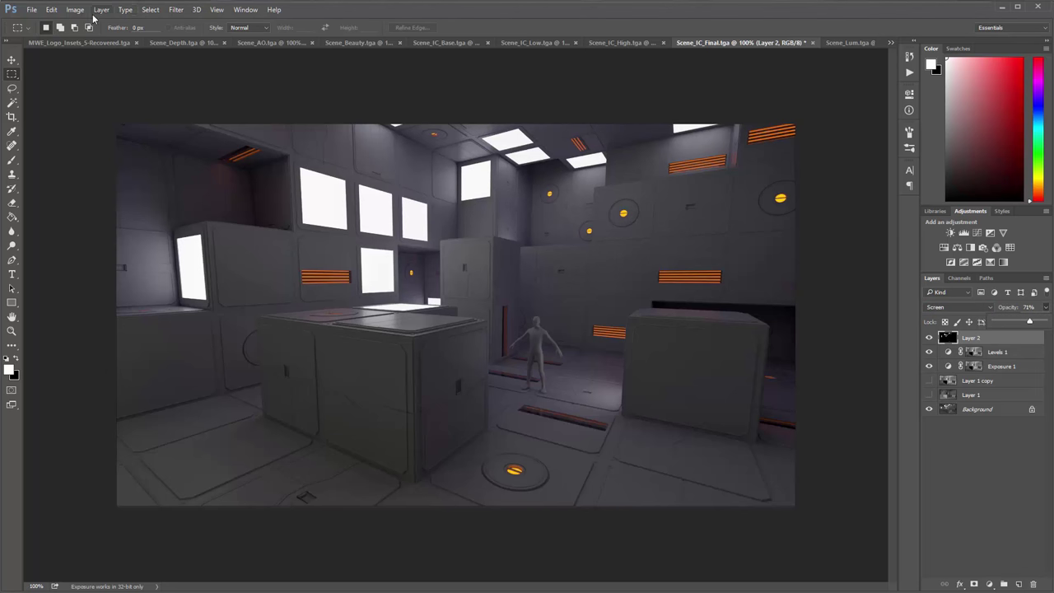
Step: Apply a blur filter to the pasted luminosity layer to make the lights glow
click(175, 9)
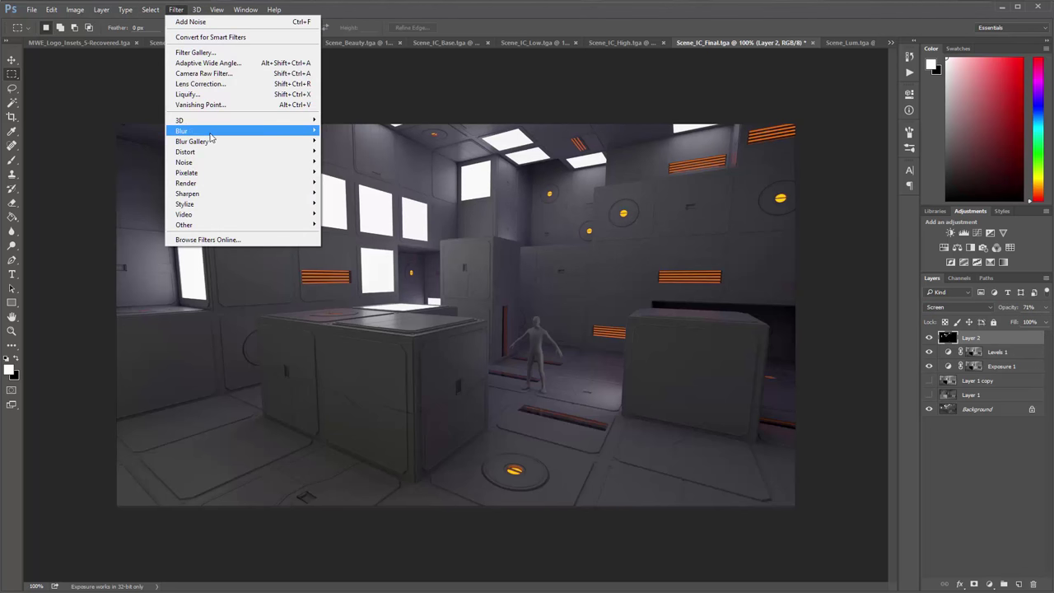
click(132, 172)
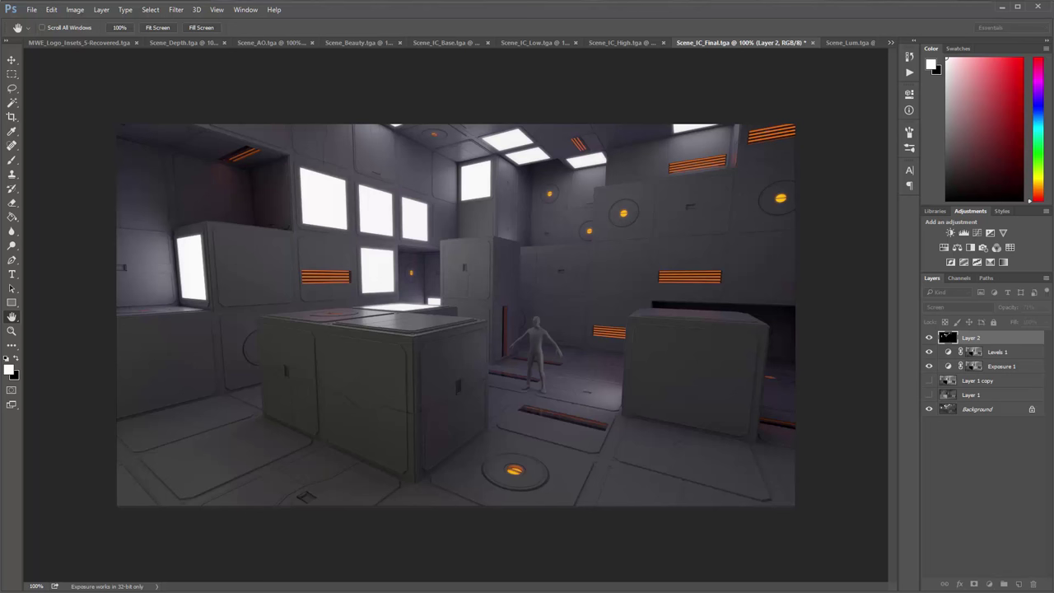
key(Return)
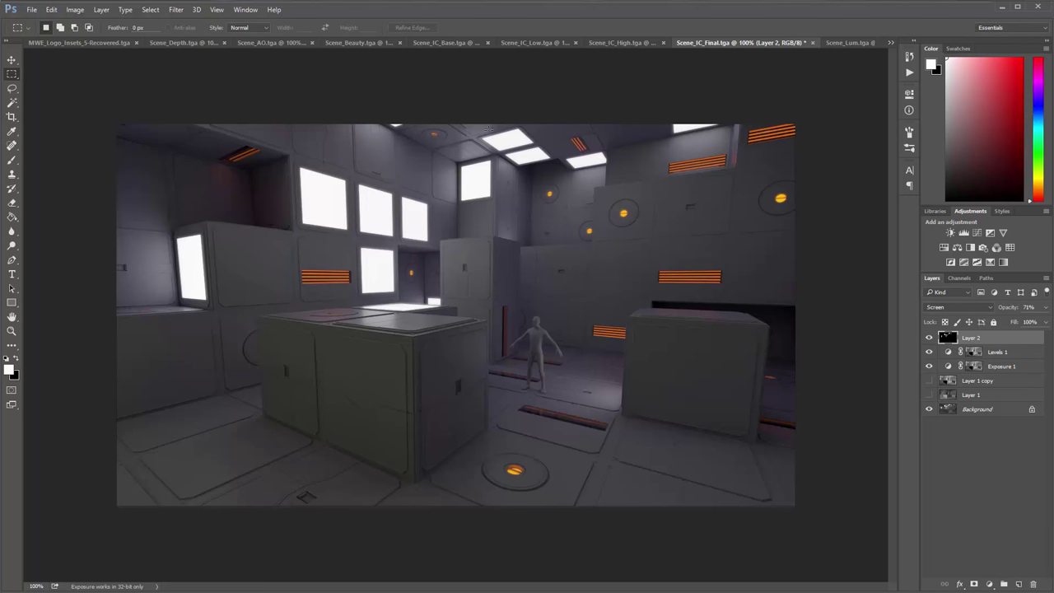
Step: Compare the render with and without the blurred luminosity layer, leaving the layer visible
click(928, 338)
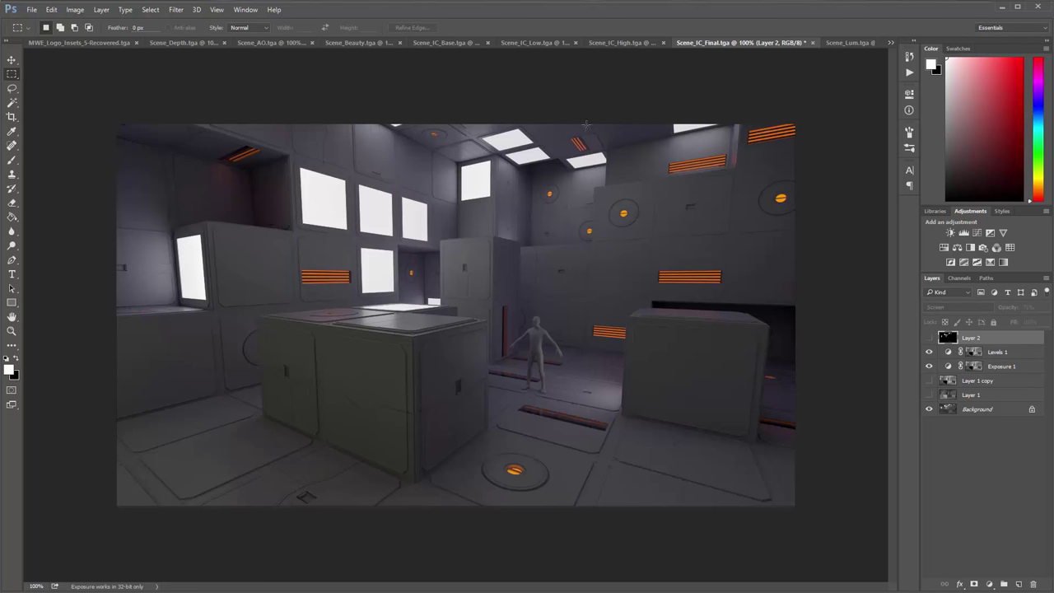
click(929, 337)
click(929, 338)
click(929, 338)
Step: Reduce the glow layer's opacity to 50% and leave no layer selected
click(1046, 307)
click(1020, 323)
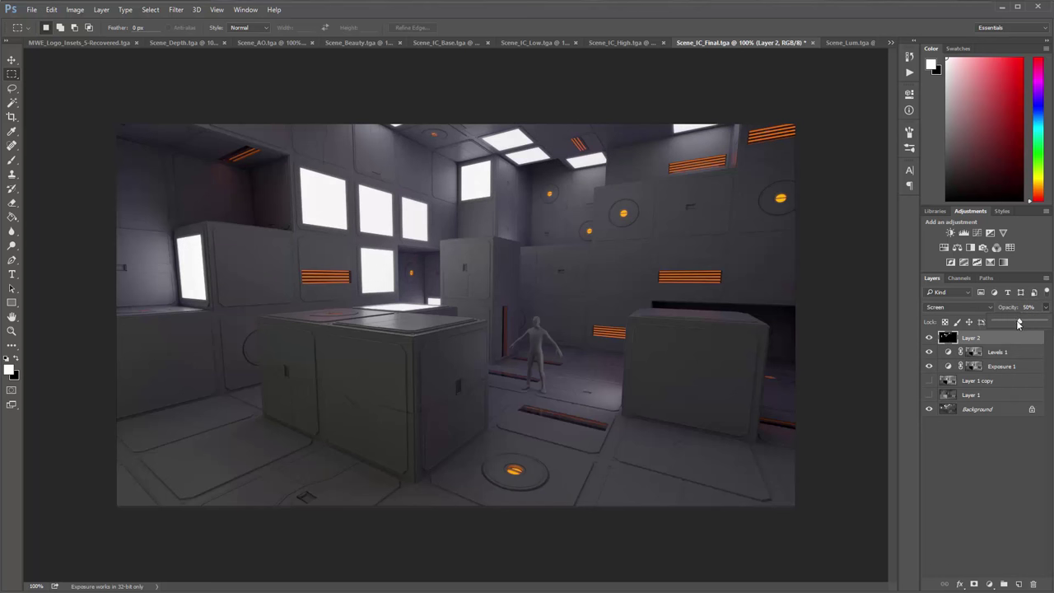
click(983, 493)
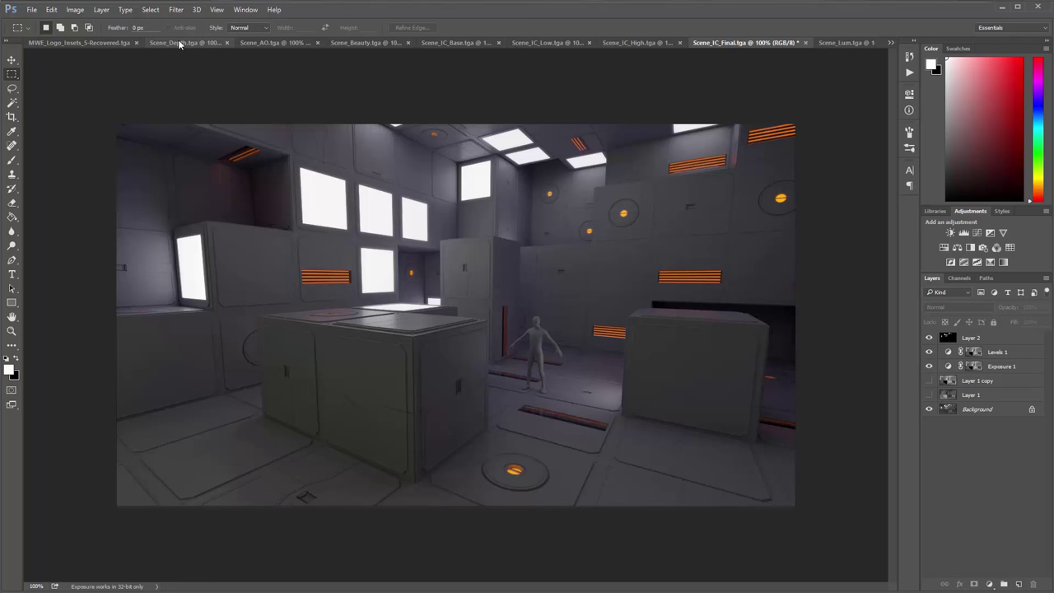
Step: View the depth pass in Scene_Depth.tga and return to the Scene_IC_Final.tga composite
click(210, 42)
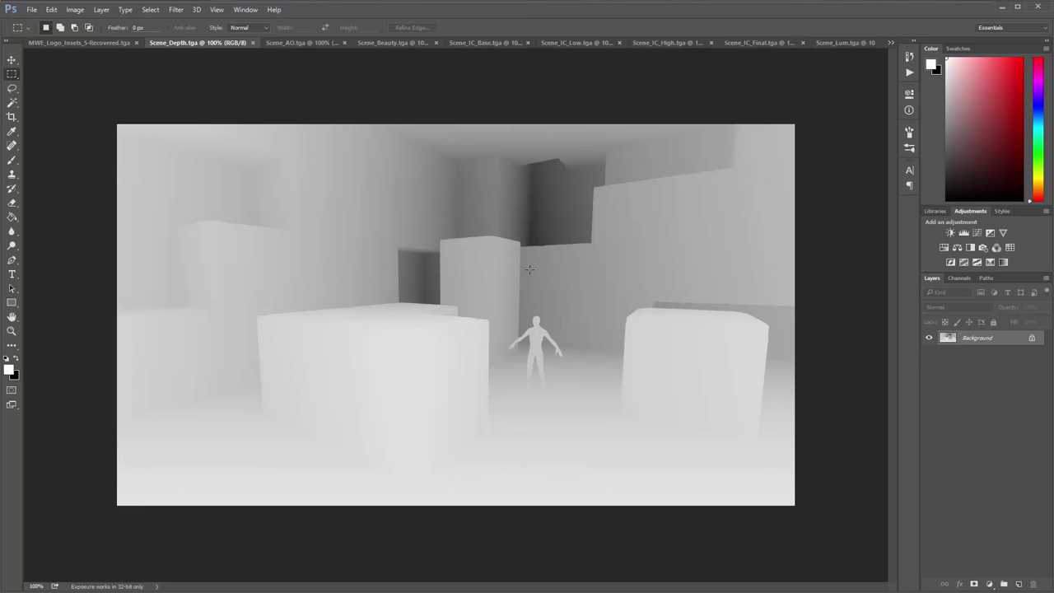
click(668, 42)
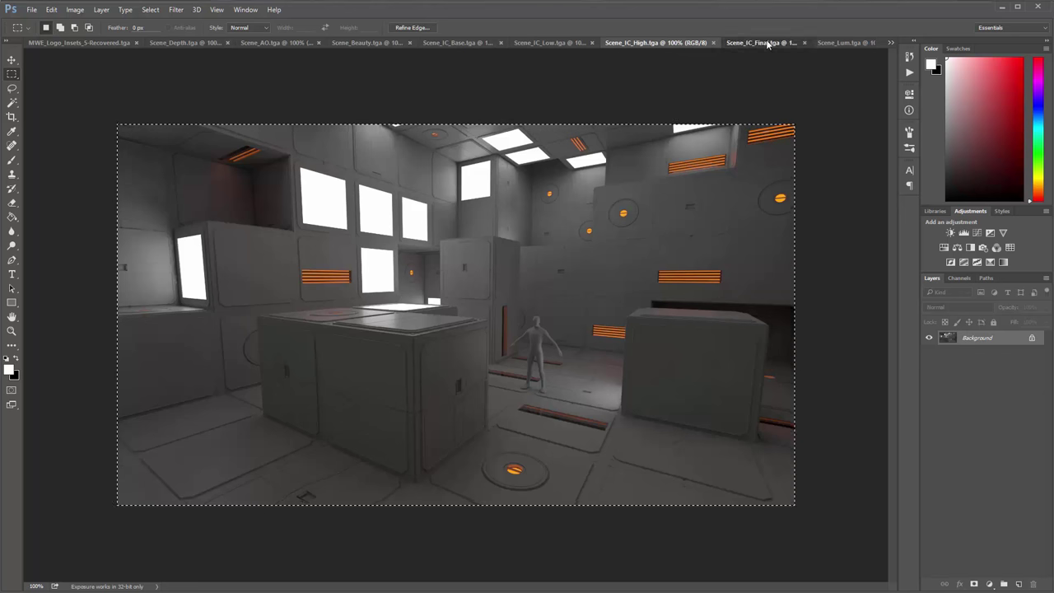
click(766, 41)
Step: Group the Levels 1 and Exposure 1 adjustment layers together, keeping both of their masks enabled
click(974, 352)
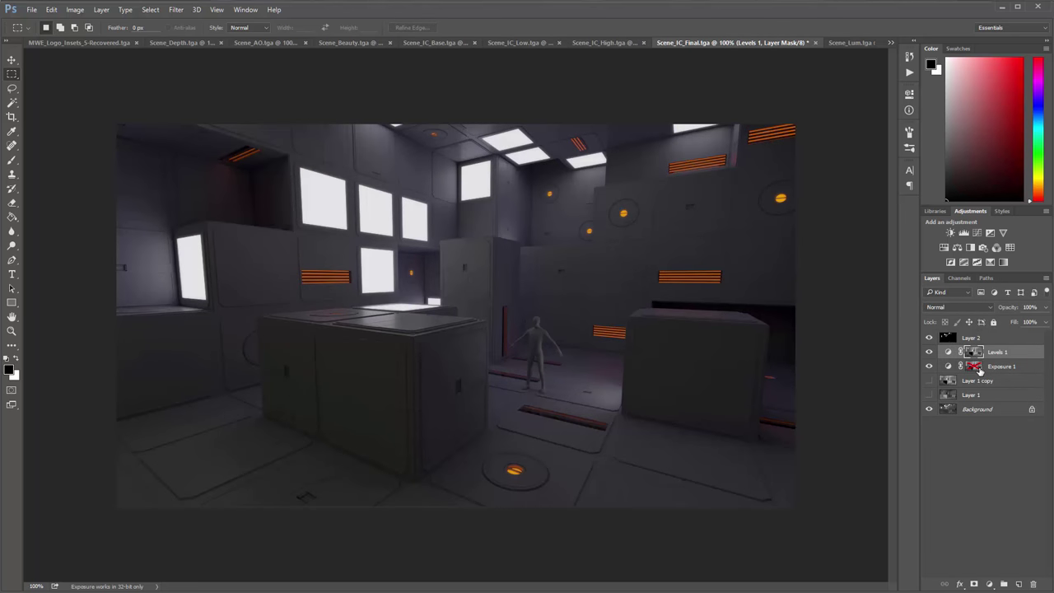
shift+click(974, 367)
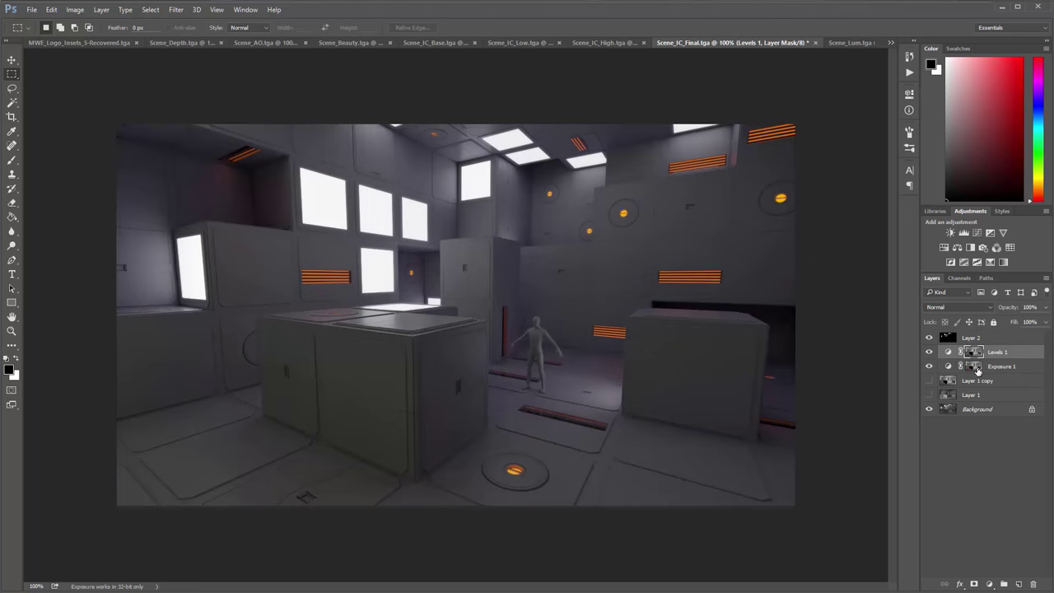
click(973, 367)
shift+click(947, 356)
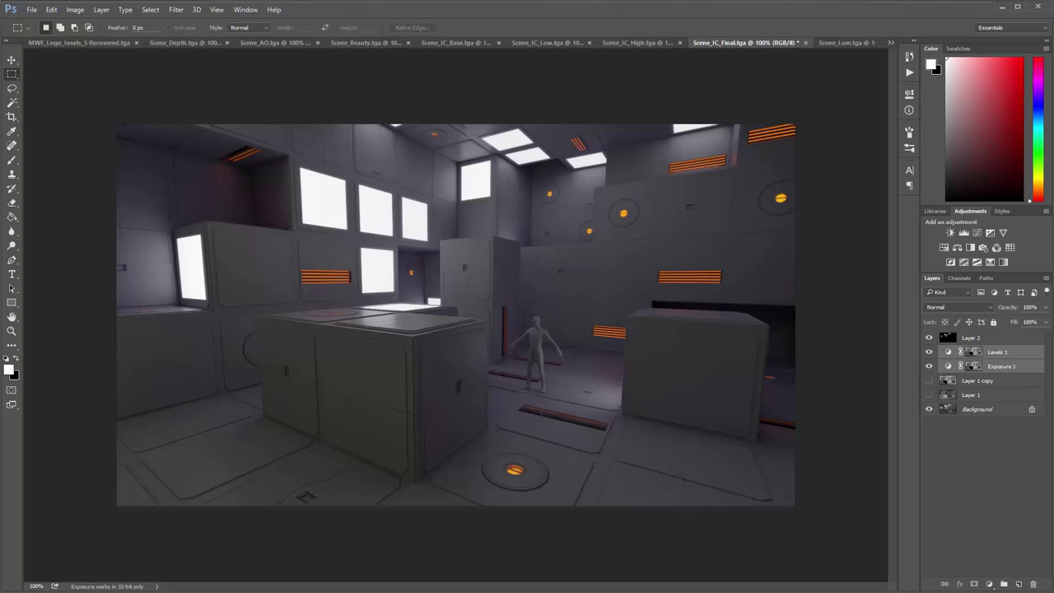
key(ctrl+g)
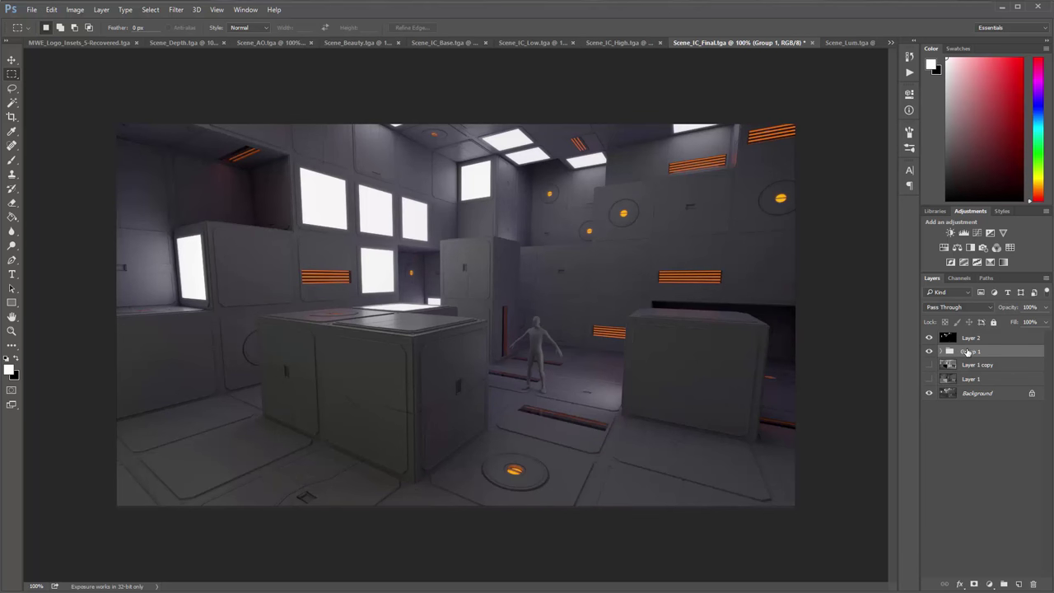
Step: Rename the group of adjustment layers as AO_CC and add a layer mask to it
double_click(970, 351)
text(AO_CC)
key(Return)
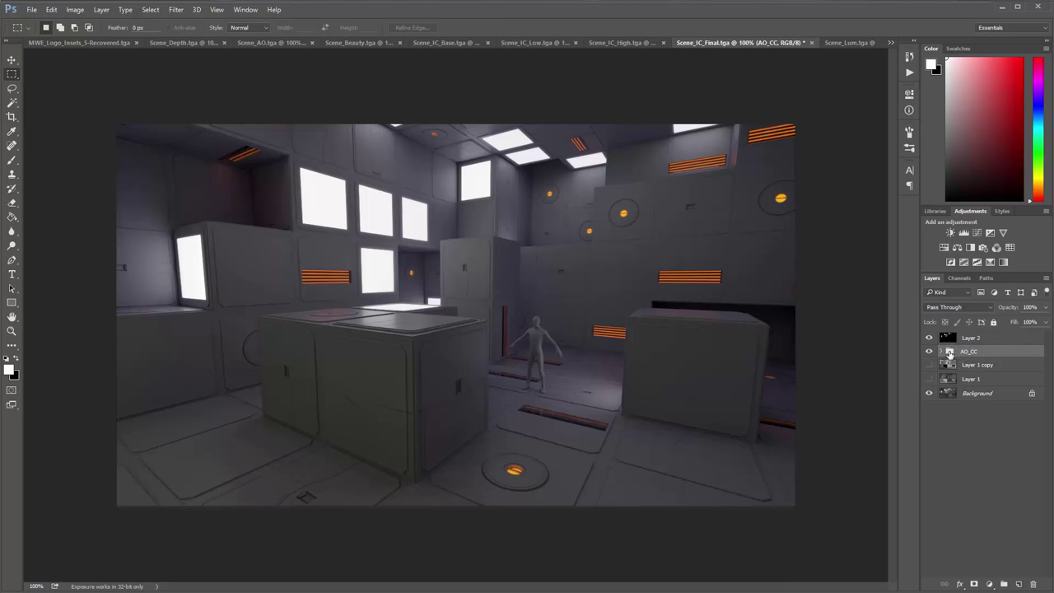
click(974, 584)
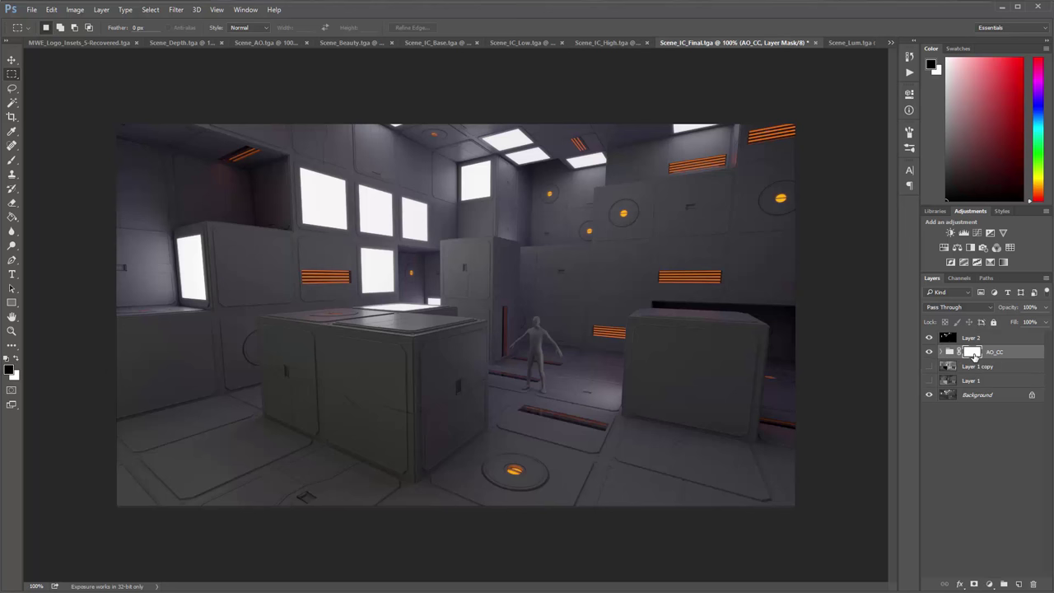
Step: Paste the ambient occlusion pass into the AO_CC mask channel, leaving the mask overlay hidden
click(958, 278)
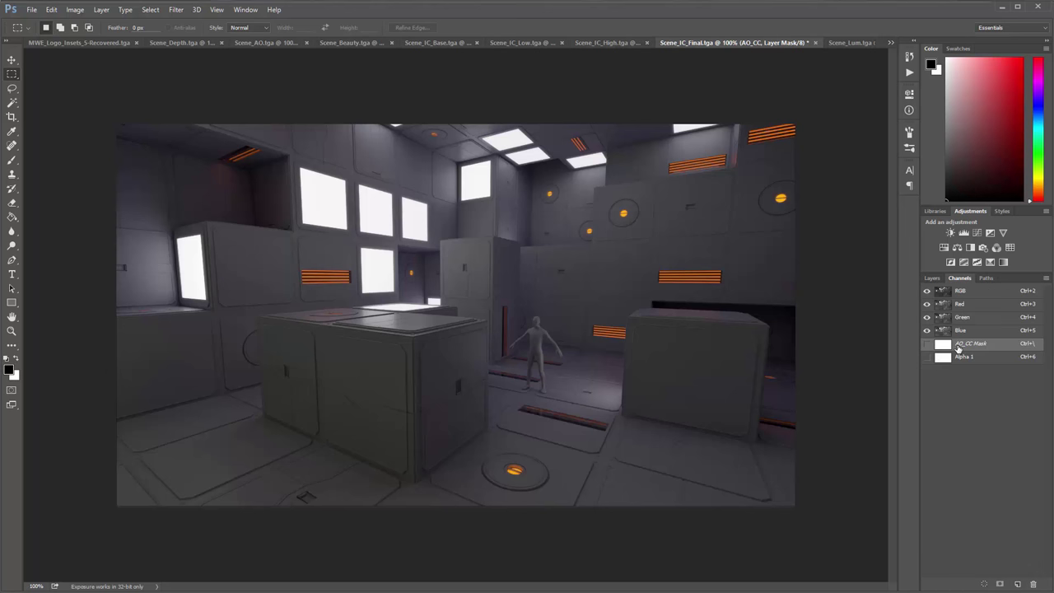
click(927, 345)
key(ctrl+a)
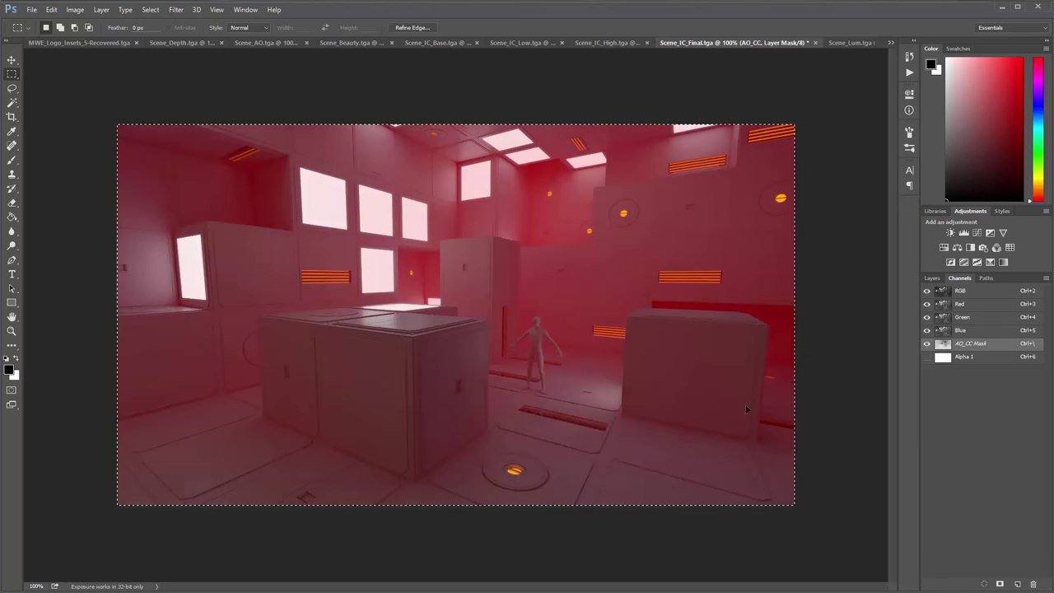
click(926, 344)
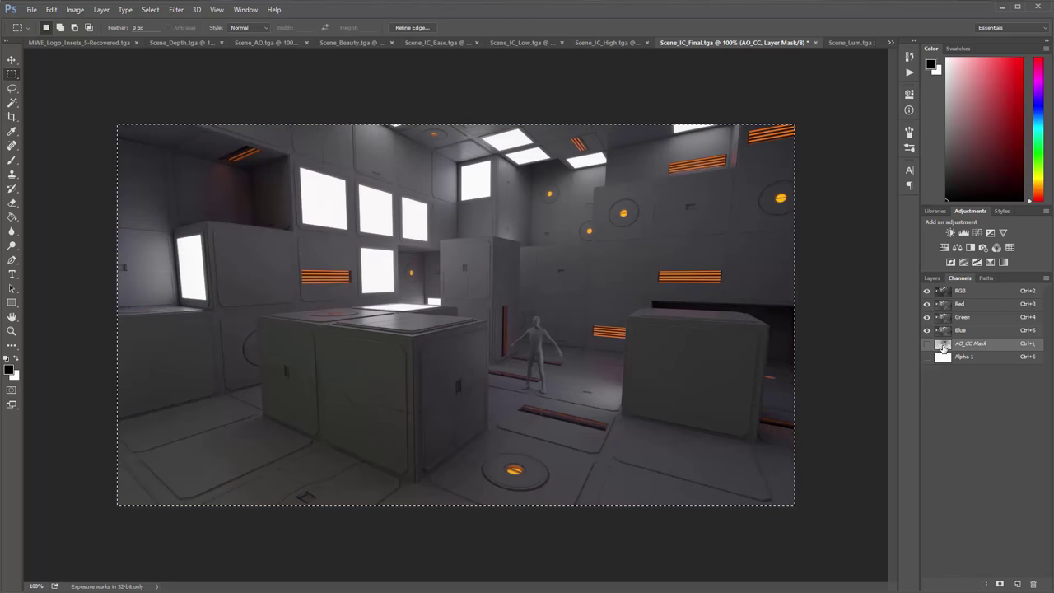
Step: Adjust the AO_CC mask with Levels, using input black 26, midtones 1.27 and input white 223
key(ctrl+l)
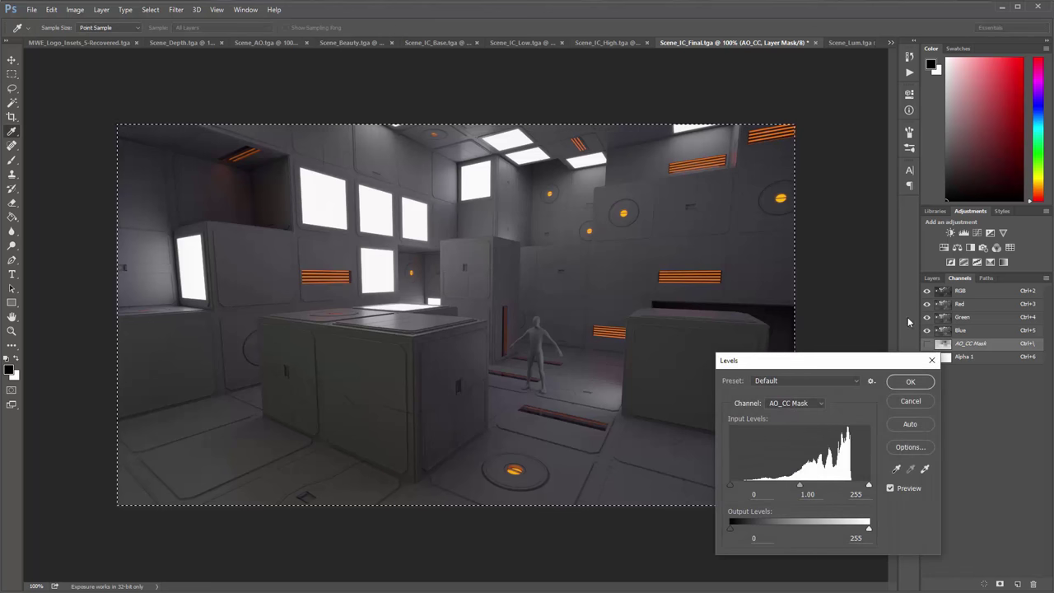
mouse_move(870, 486)
mouse_down()
mouse_move(831, 486)
mouse_move(851, 485)
mouse_up()
drag(730, 485, 791, 490)
drag(820, 372, 1010, 418)
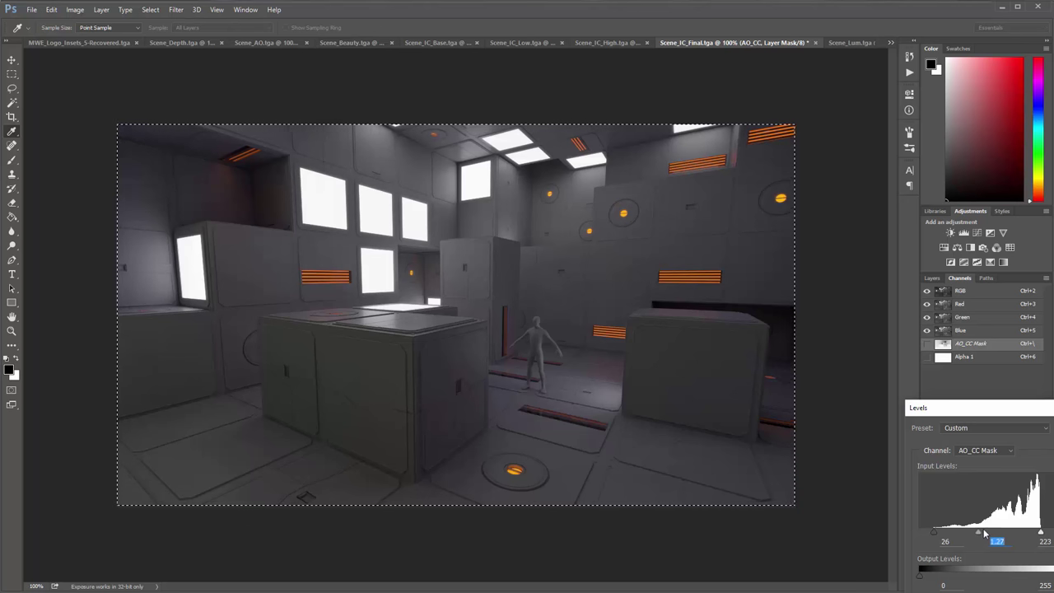
key(Return)
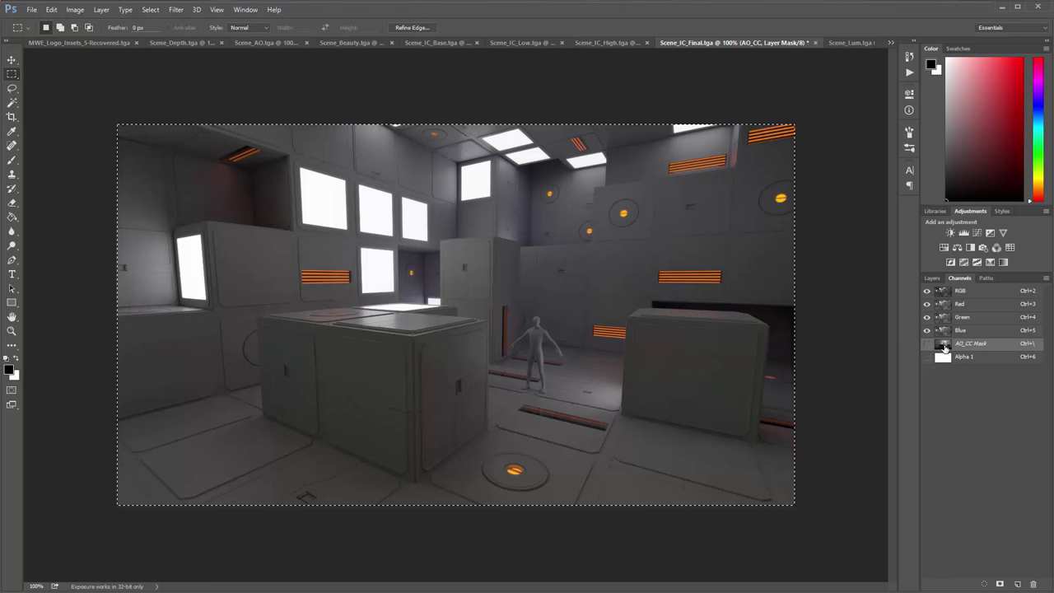
Step: Invert the AO_CC mask and raise its Levels output black to 48
key(i)
key(ctrl+l)
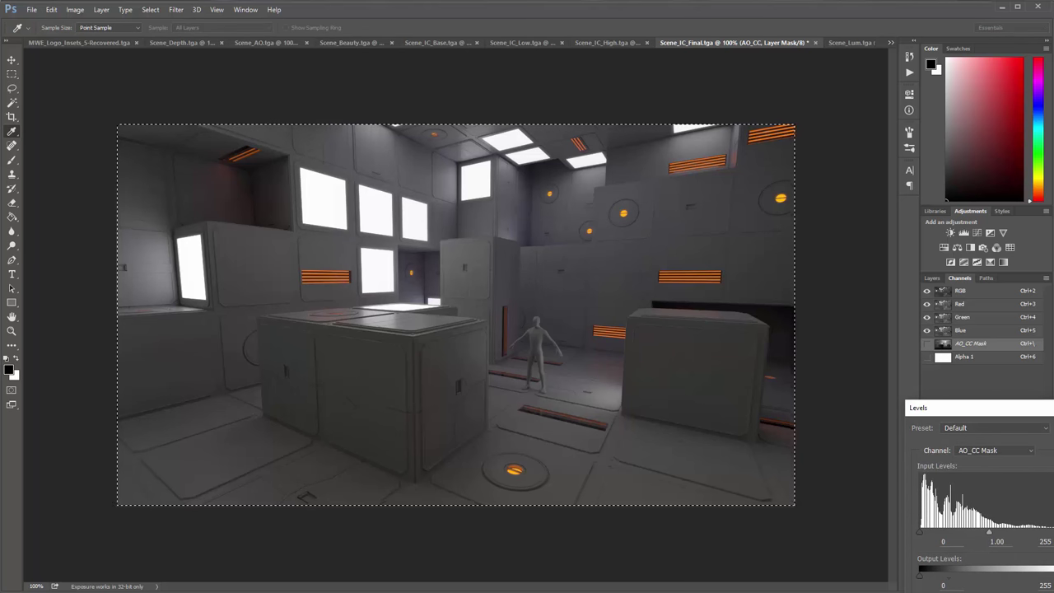
click(920, 574)
drag(920, 577, 946, 582)
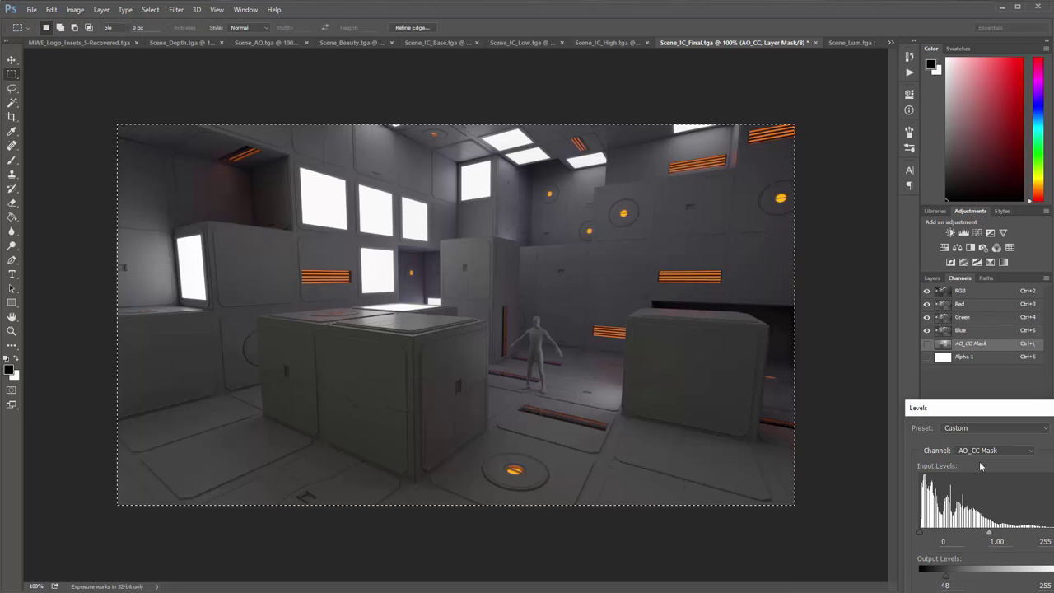
key(Return)
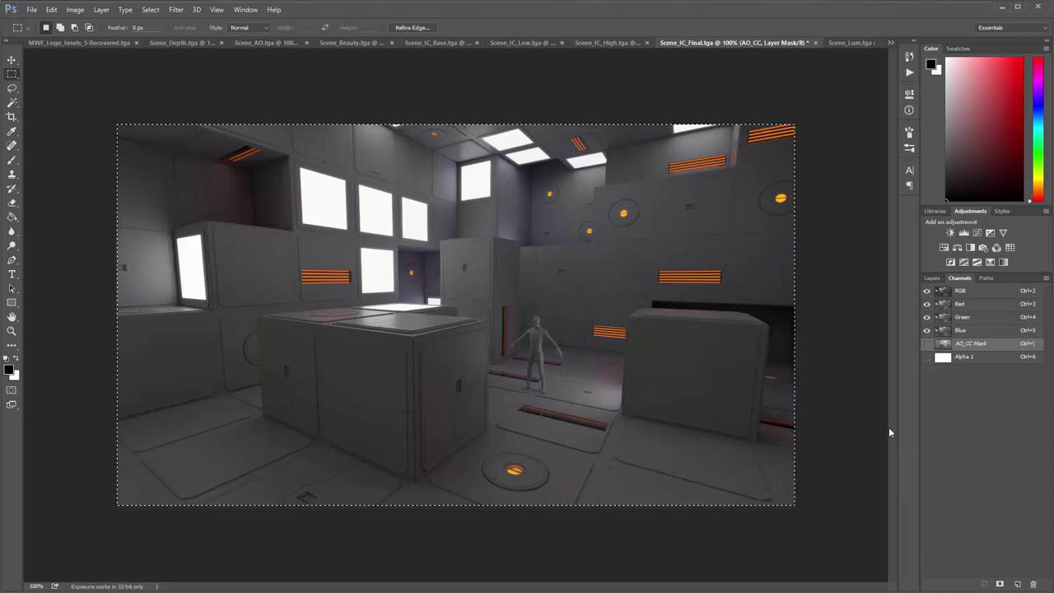
Step: Copy the merged RGB composite and paste it into a new document with the default settings
click(946, 293)
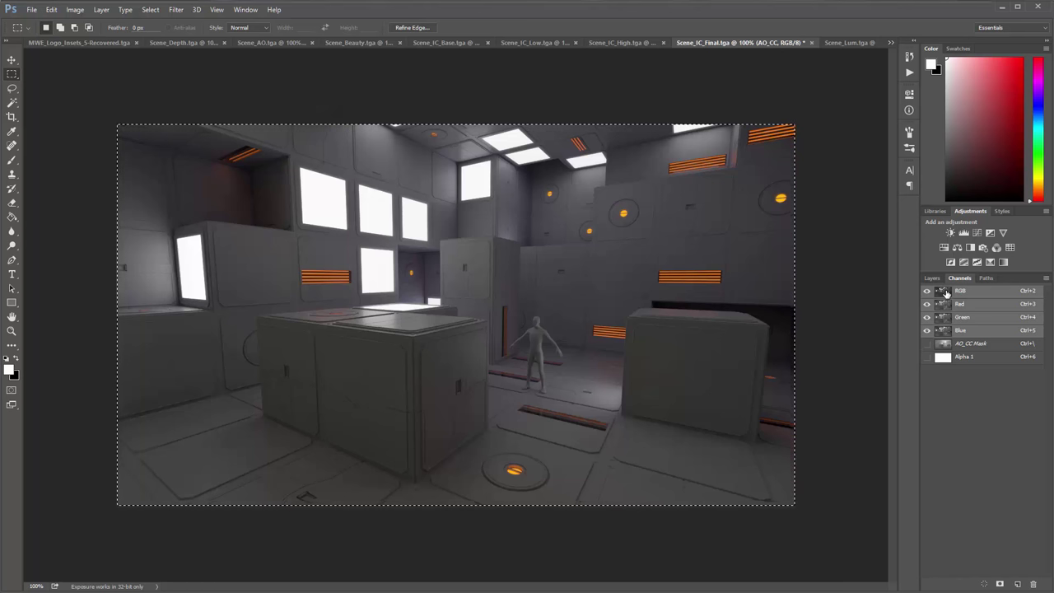
click(933, 278)
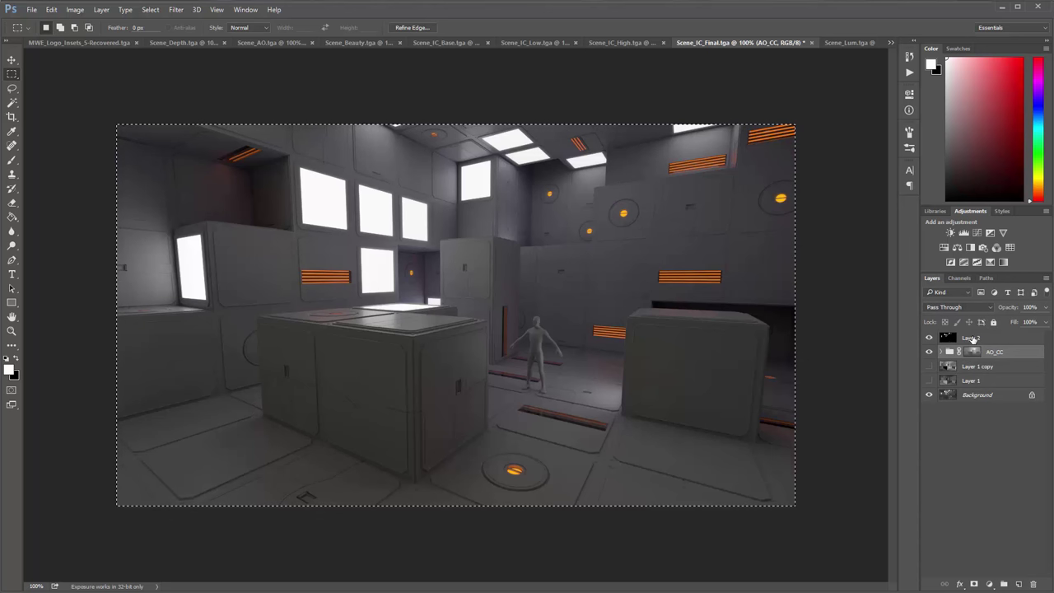
key(ctrl+n)
key(Return)
key(ctrl+v)
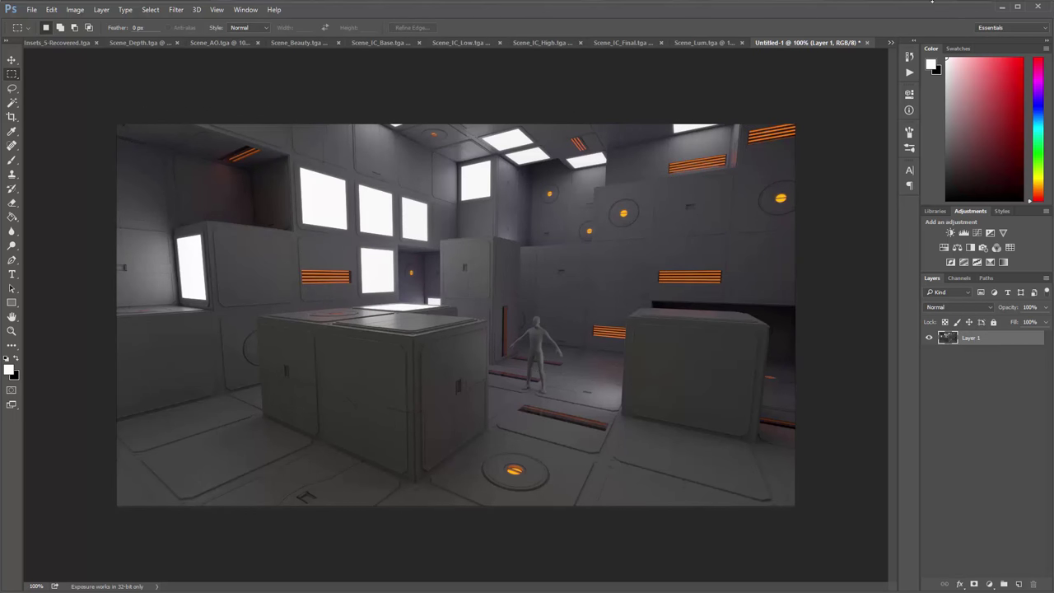
Step: Run the MWE_Splash action on the pasted composite in the new document
click(909, 56)
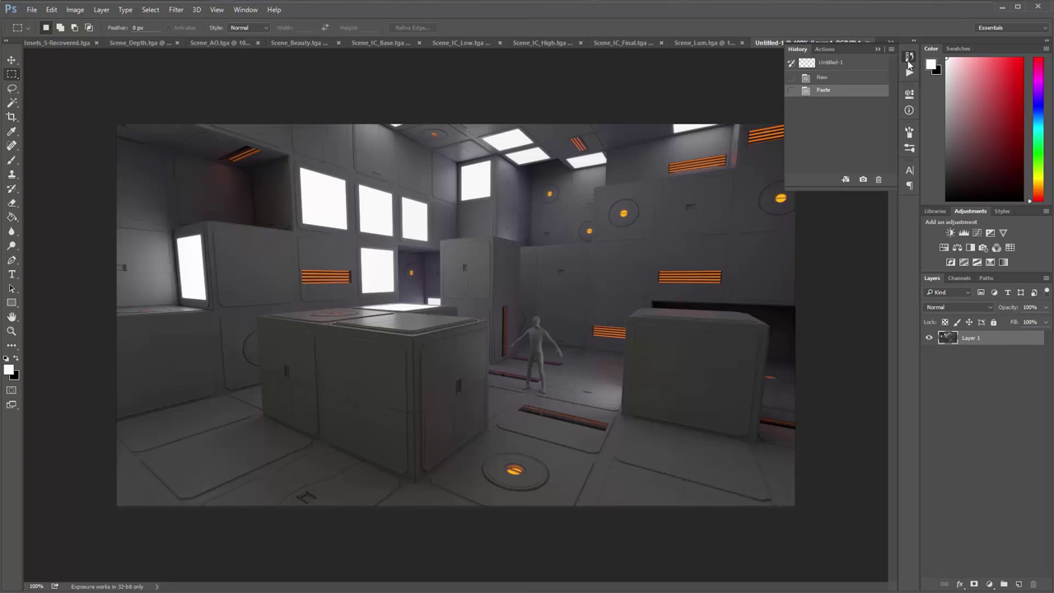
click(824, 50)
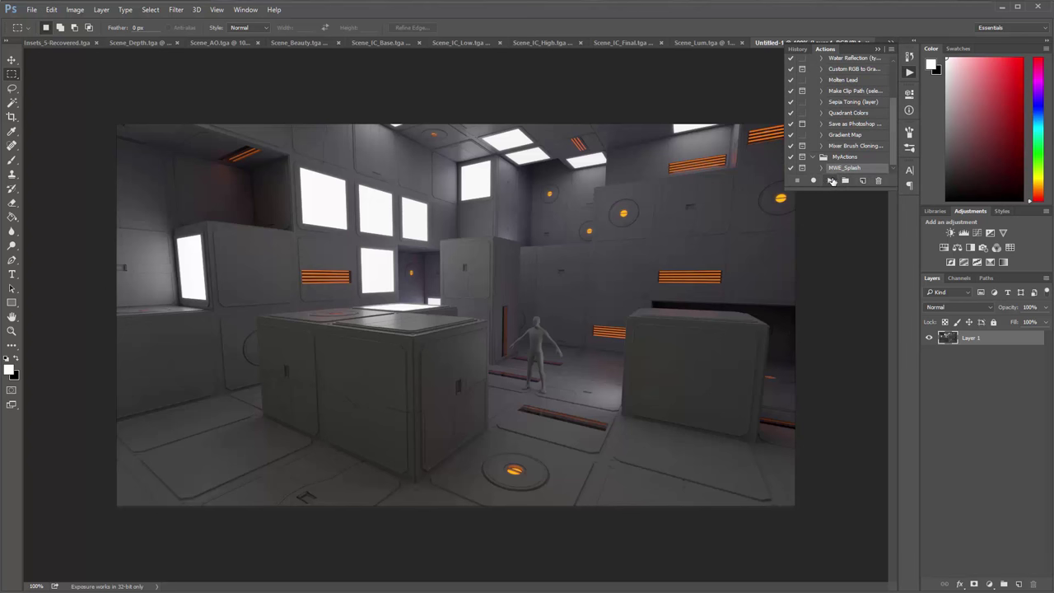
click(830, 181)
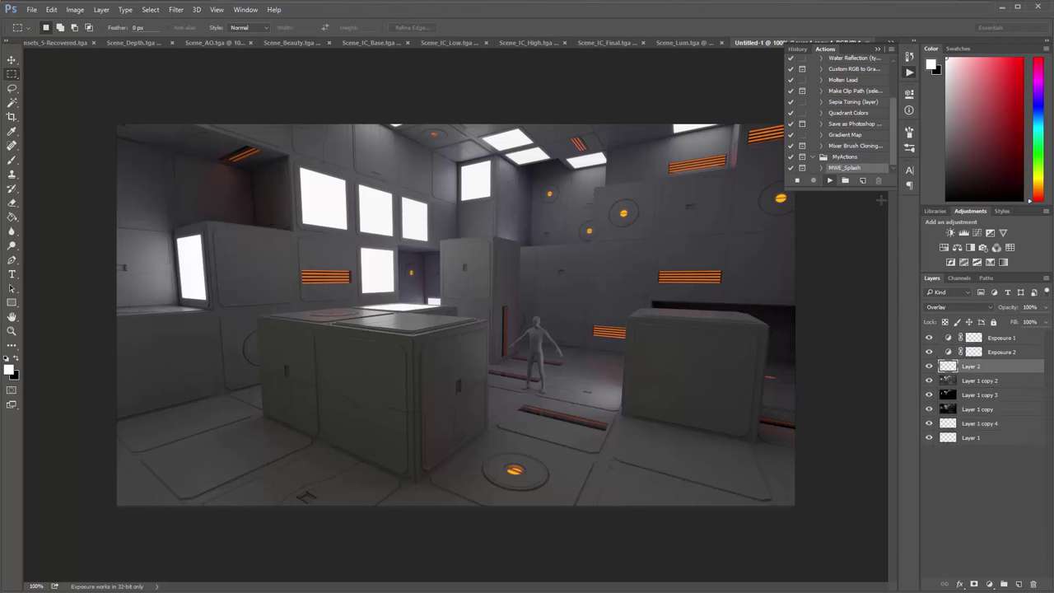
key(shift+alt+n)
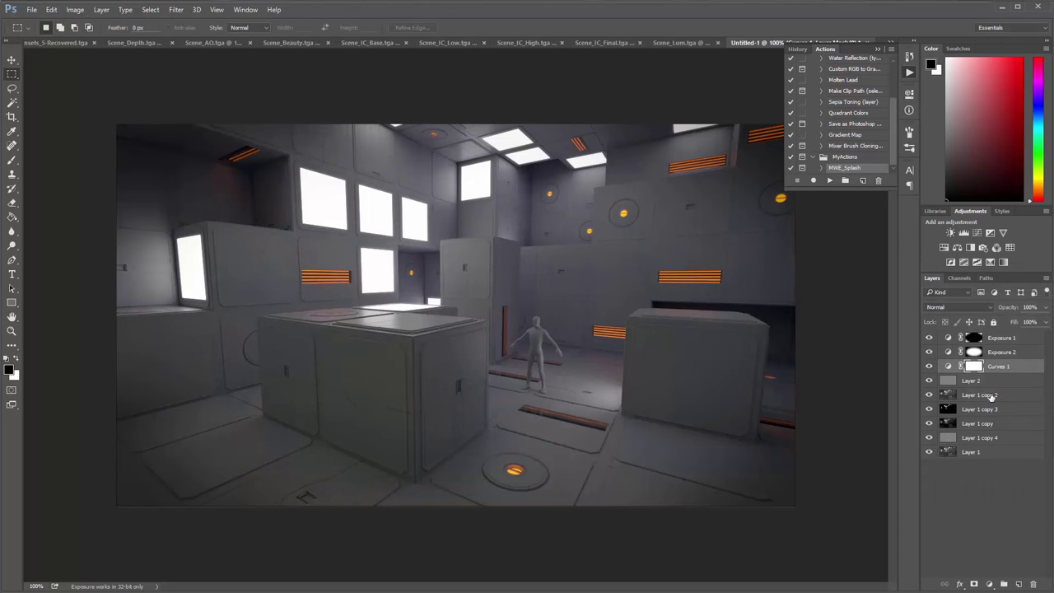
click(876, 49)
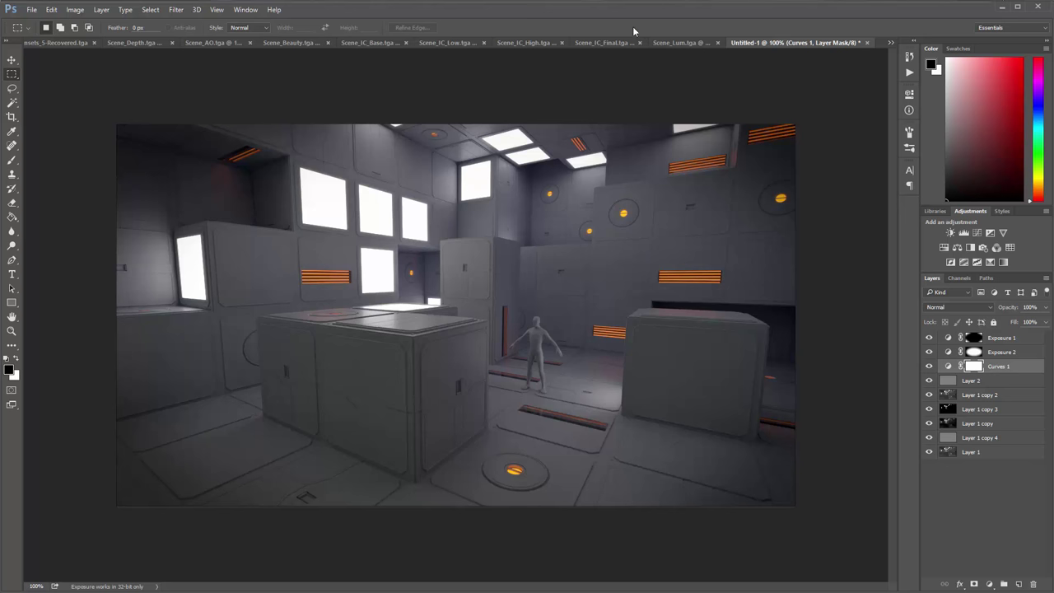
Step: Copy the Background layer of Scene_IC_Final.tga into Untitled-1 and place it at the top of the layer stack
click(594, 42)
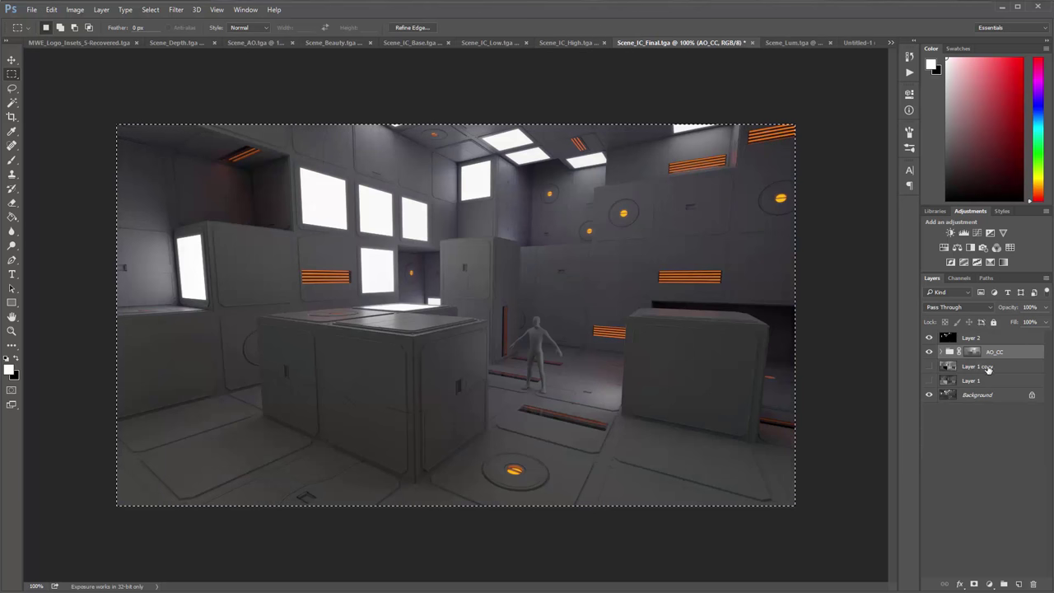
click(949, 396)
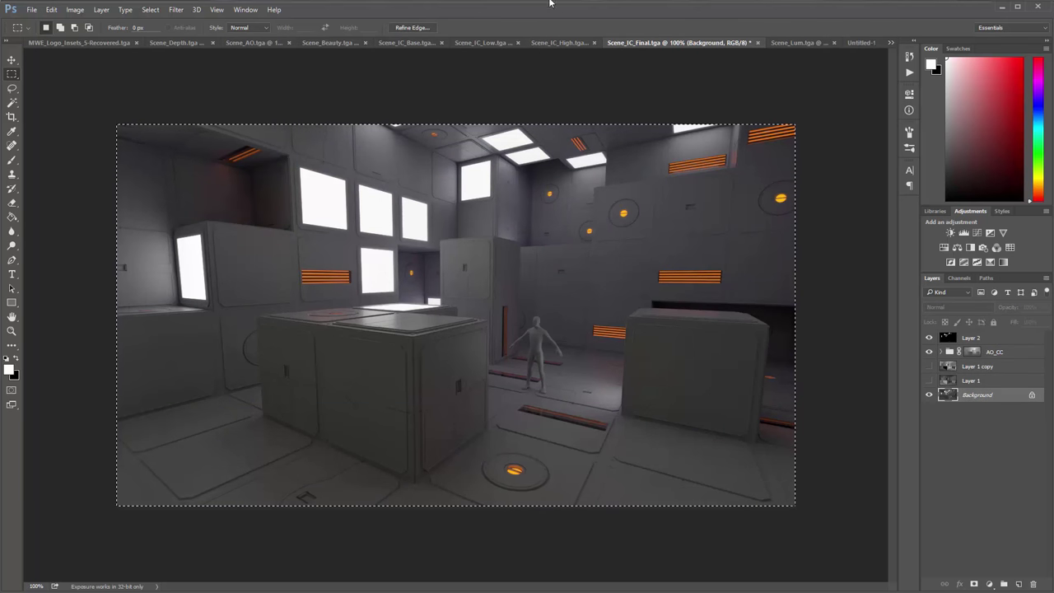
click(863, 42)
key(ctrl+shift+alt+e)
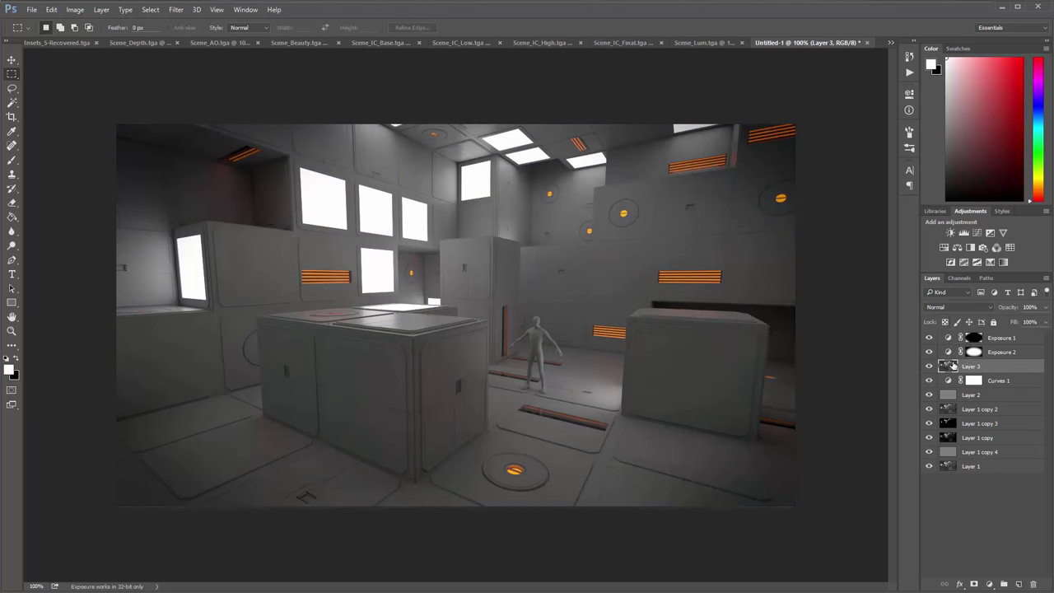
drag(947, 368, 922, 340)
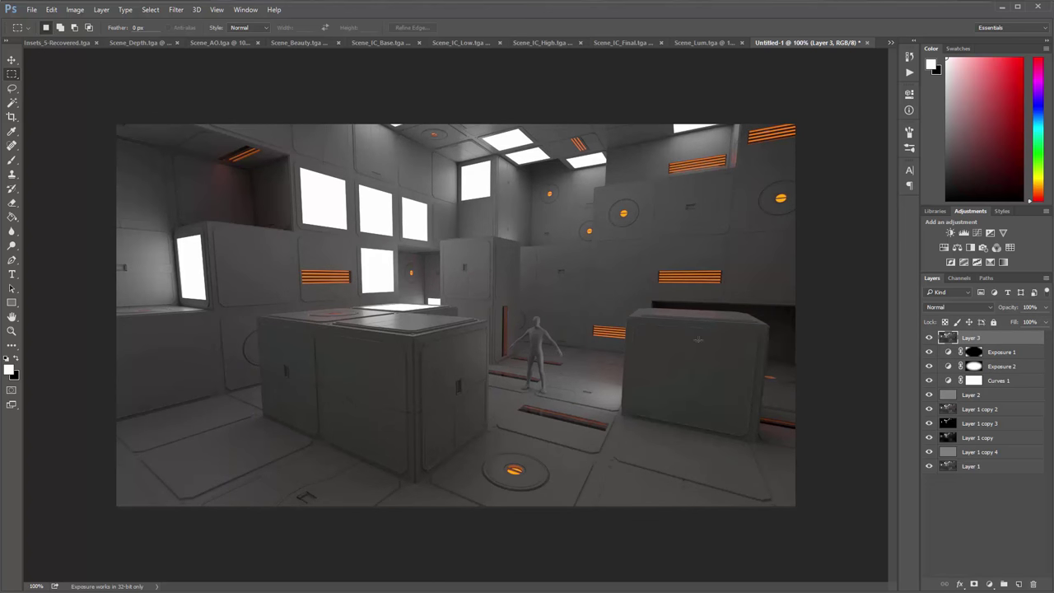
Step: Compare the graded result with Layer 1 alone and with the original render on top, leaving the original render hidden
alt+click(929, 467)
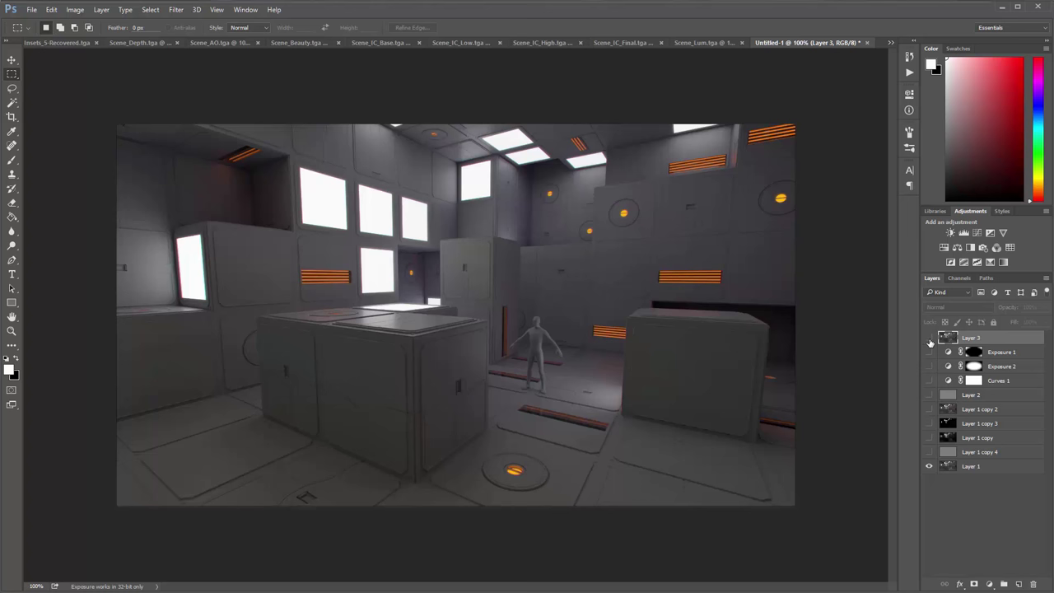
alt+click(929, 466)
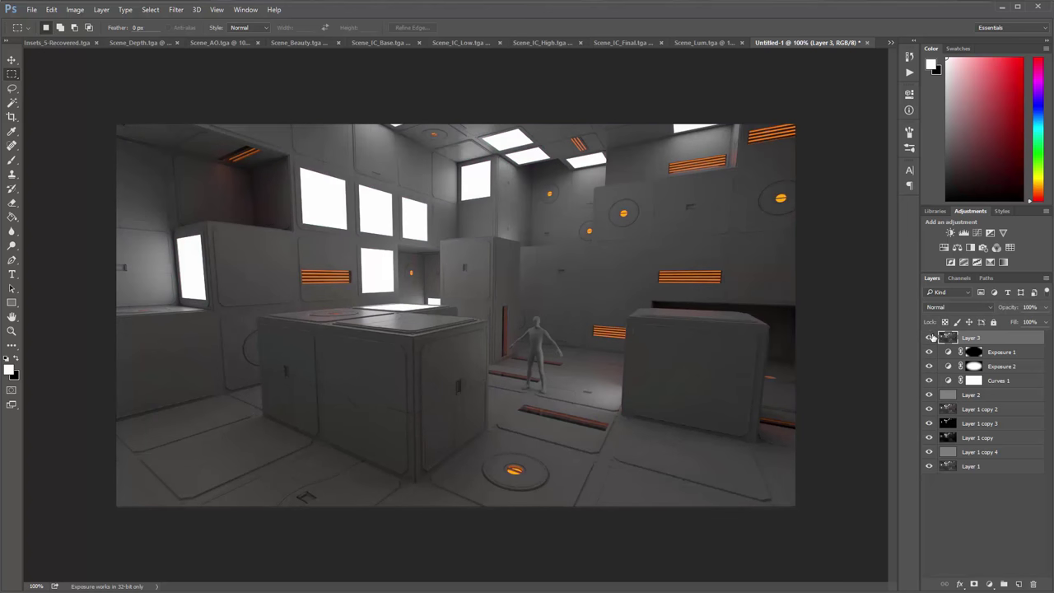
click(929, 338)
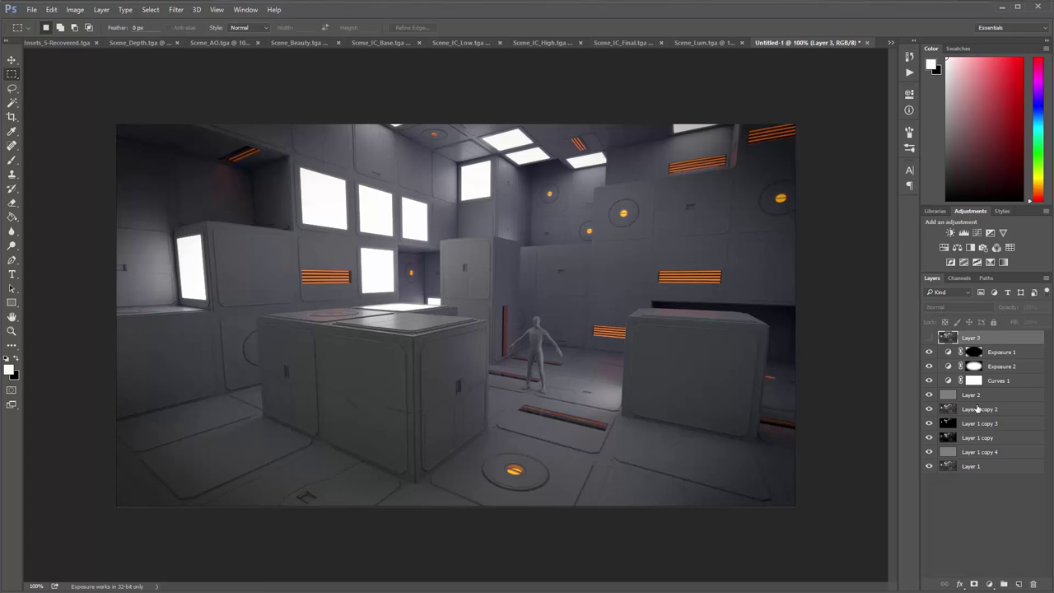
click(929, 339)
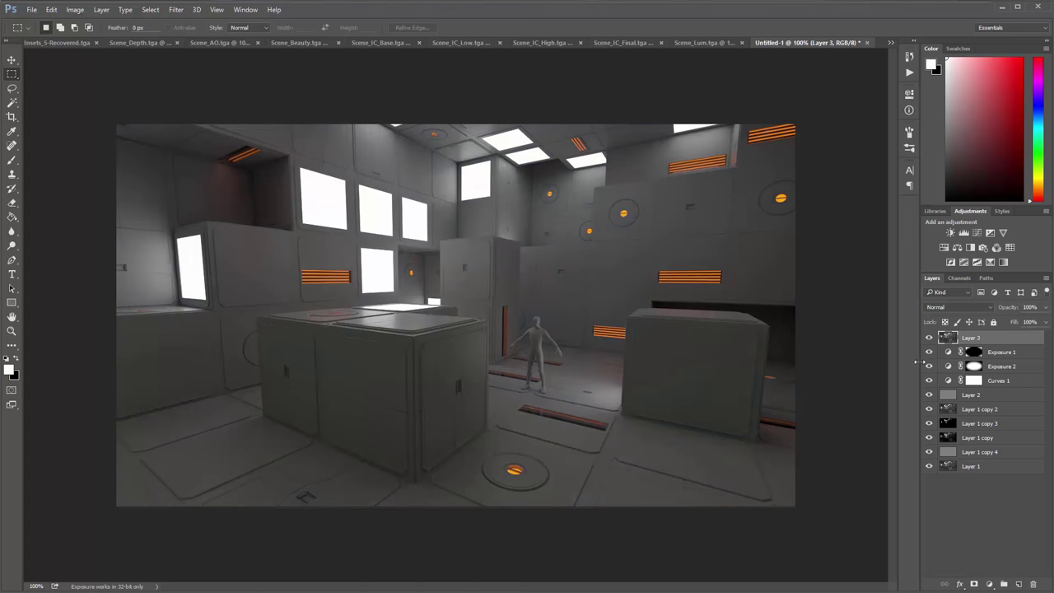
click(929, 341)
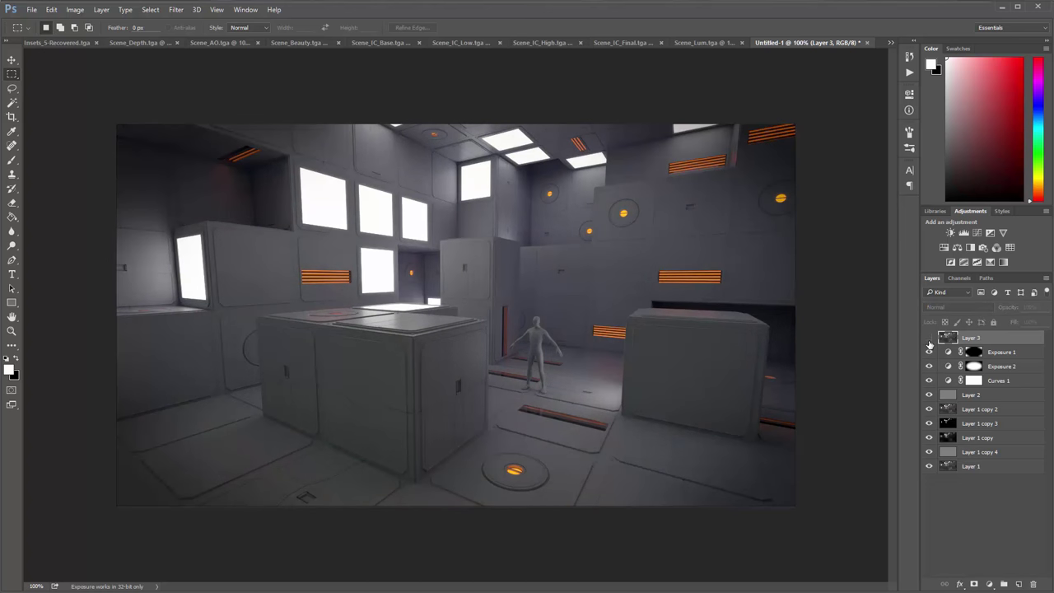